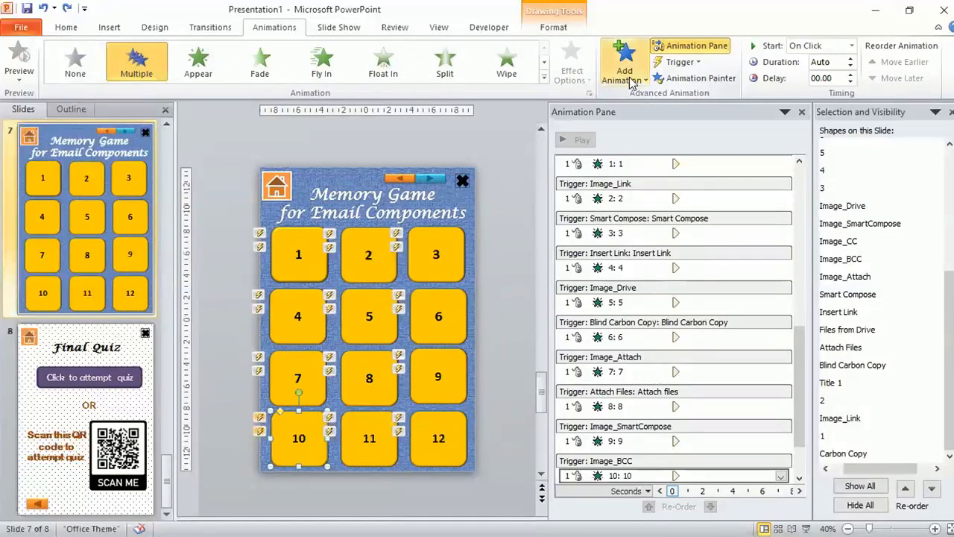
Move tile 1 aside to view the card underneath, and undo the move
left_click(277, 273)
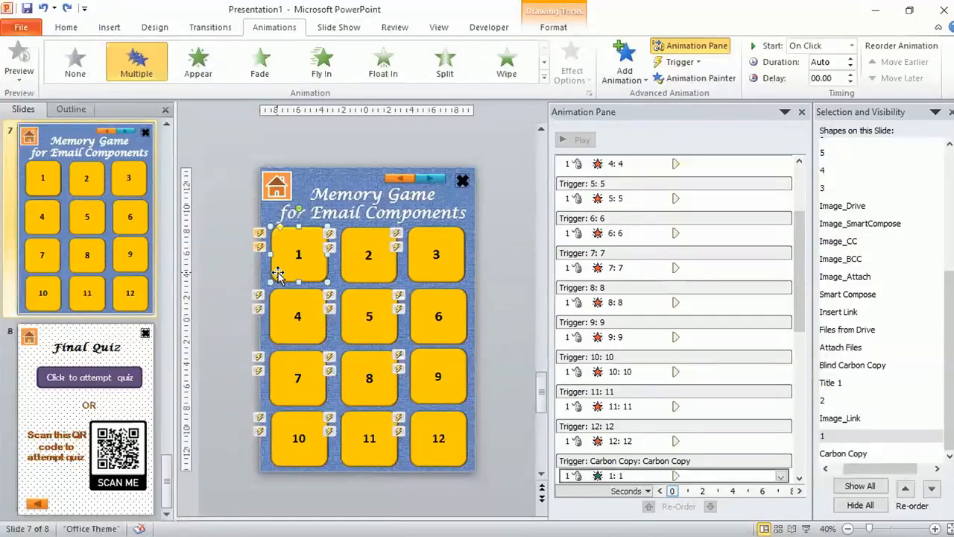
left_click_drag(277, 273, 241, 273)
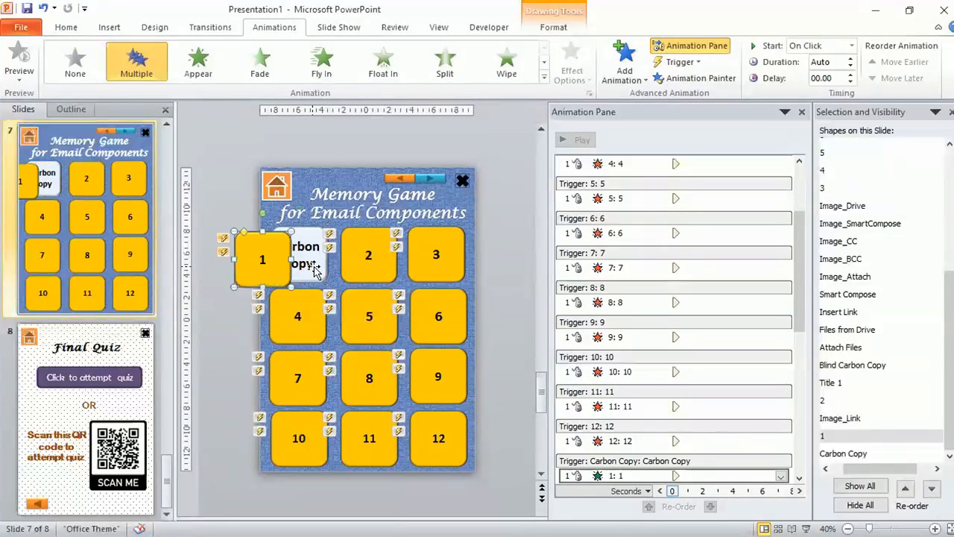
left_click(315, 270)
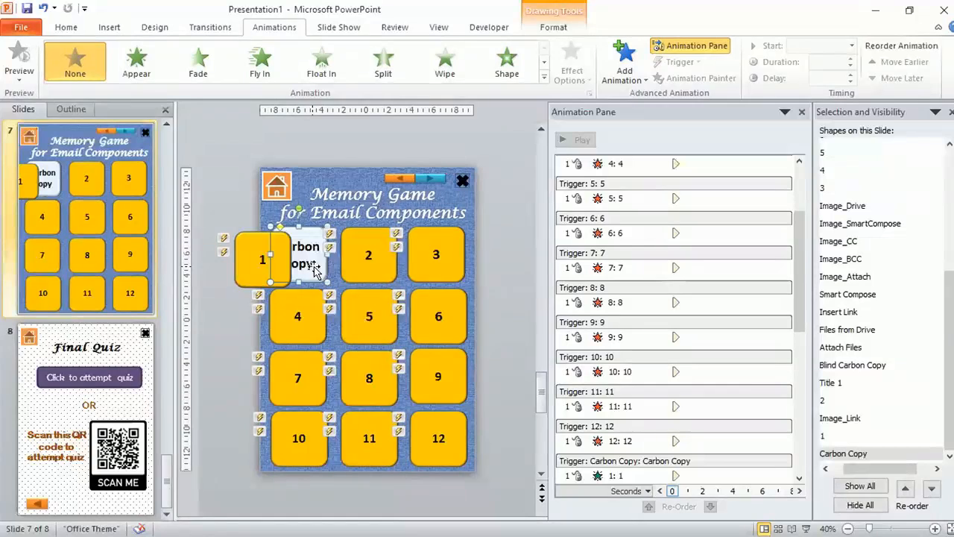
key("ctrl+z")
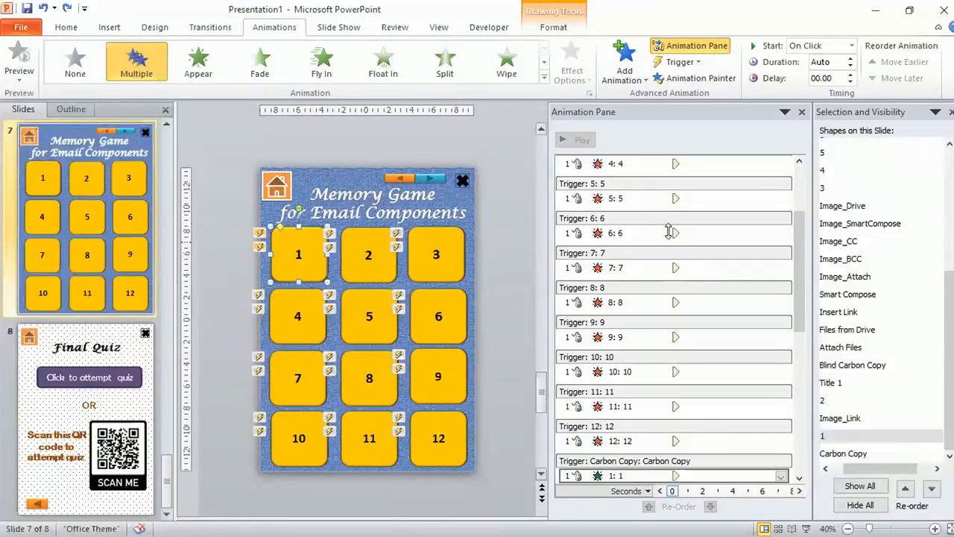
Review the existing animations and their triggers listed in the animation pane
left_click_drag(798, 258, 799, 188)
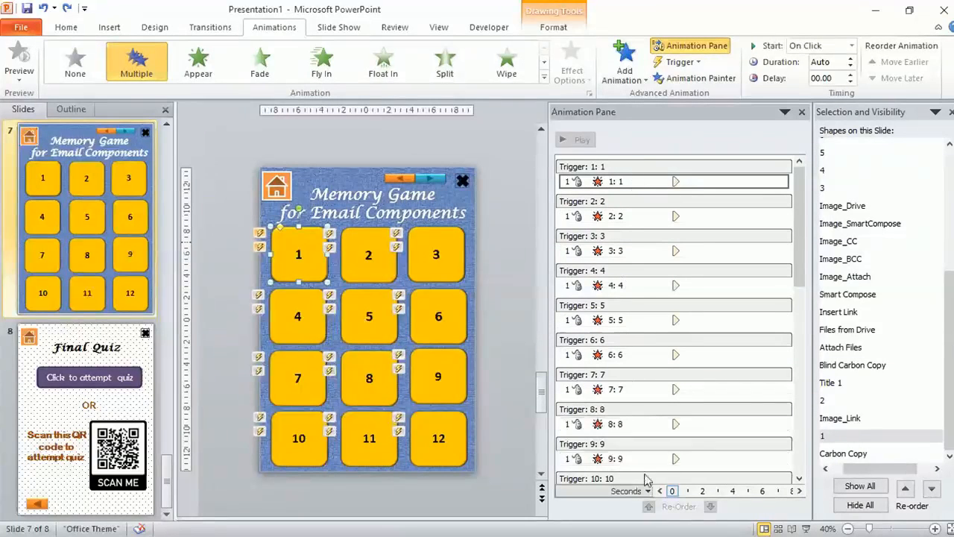
left_click_drag(794, 292, 798, 375)
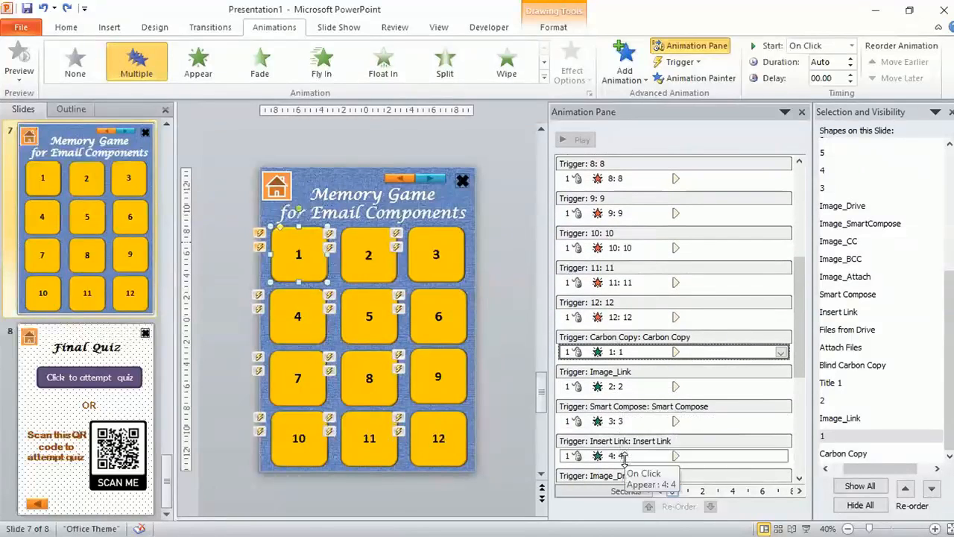
left_click_drag(801, 340, 810, 207)
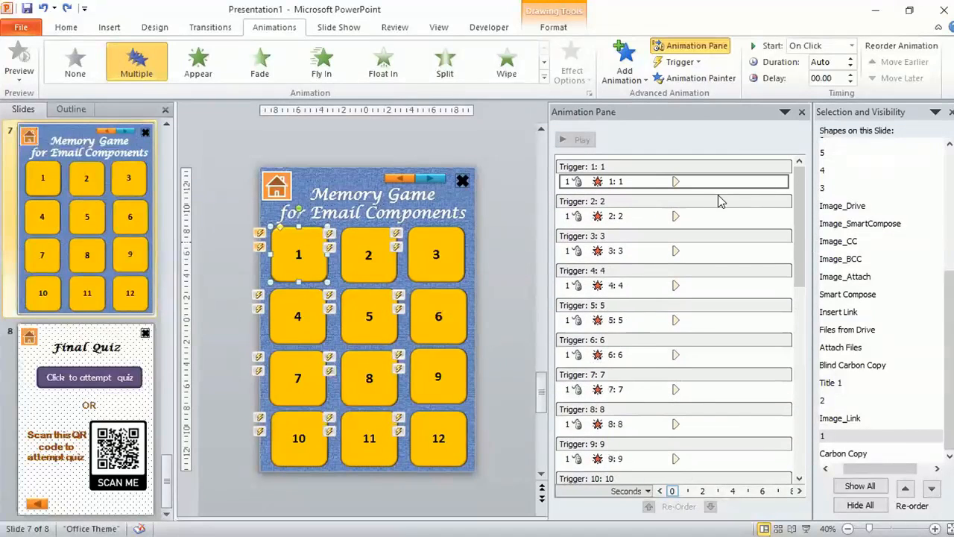
left_click(645, 181)
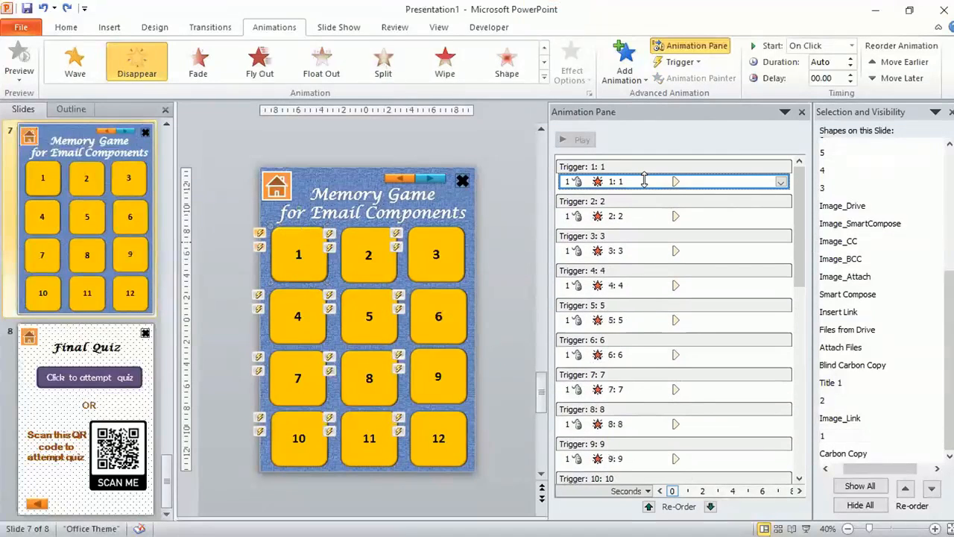
left_click(544, 78)
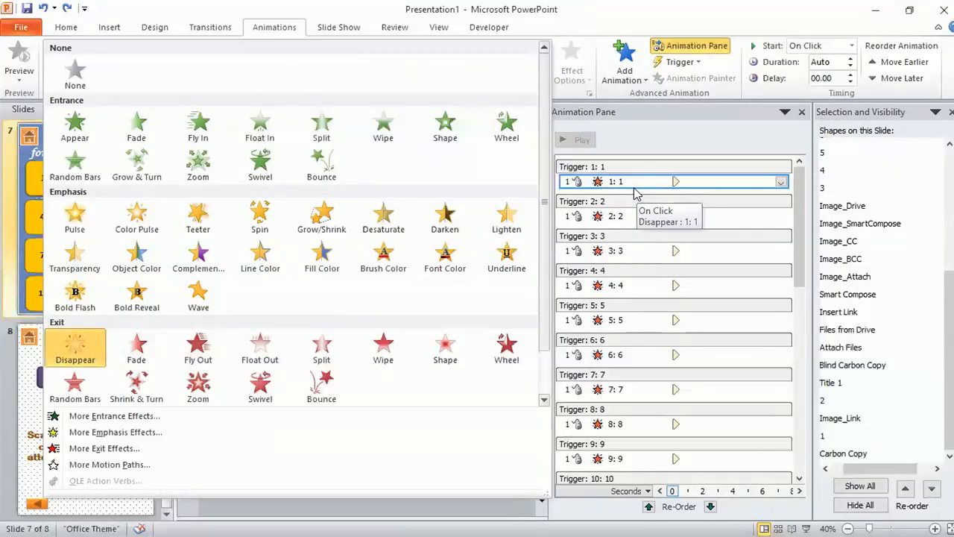
left_click(802, 267)
left_click_drag(802, 267, 811, 389)
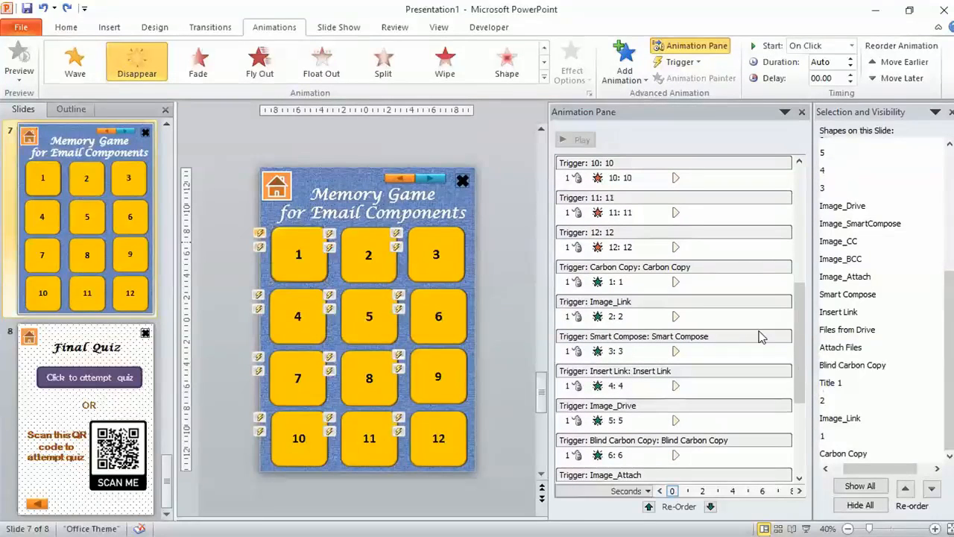
left_click(638, 282)
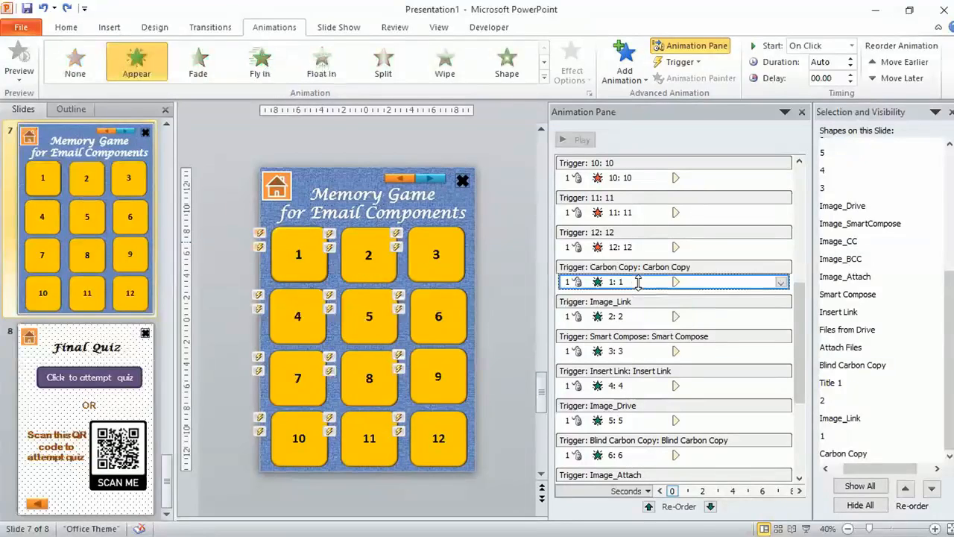
left_click(544, 79)
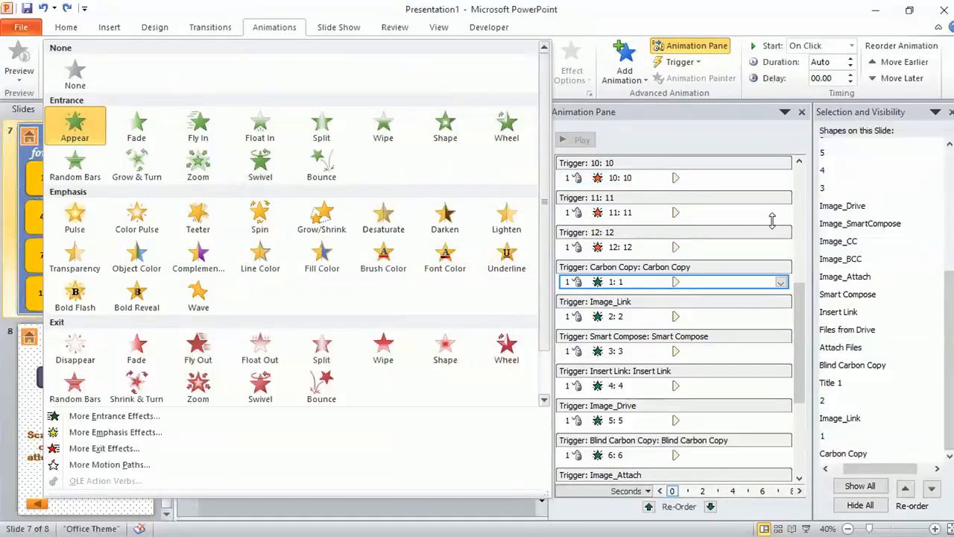
left_click(799, 288)
left_click_drag(796, 347, 786, 198)
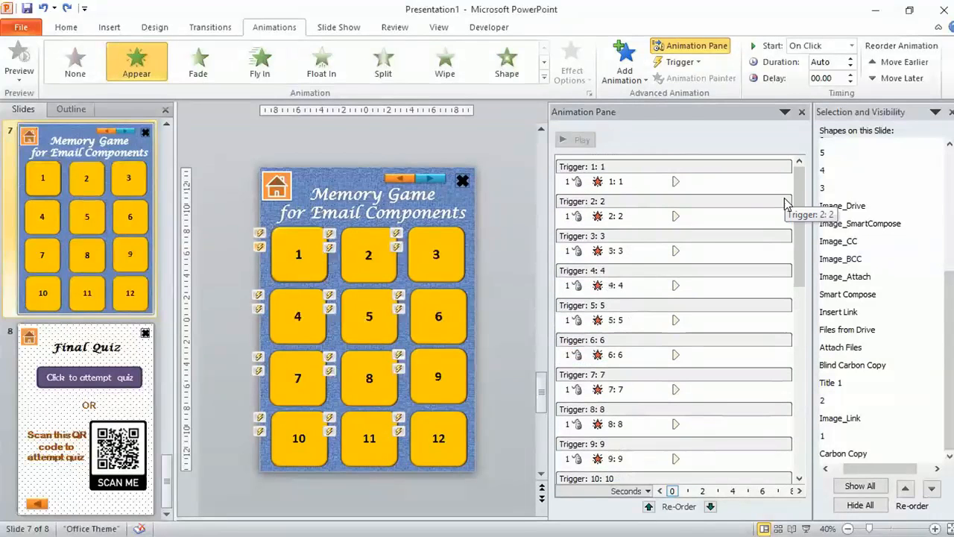
Delete all animations on the slide
left_click(765, 214)
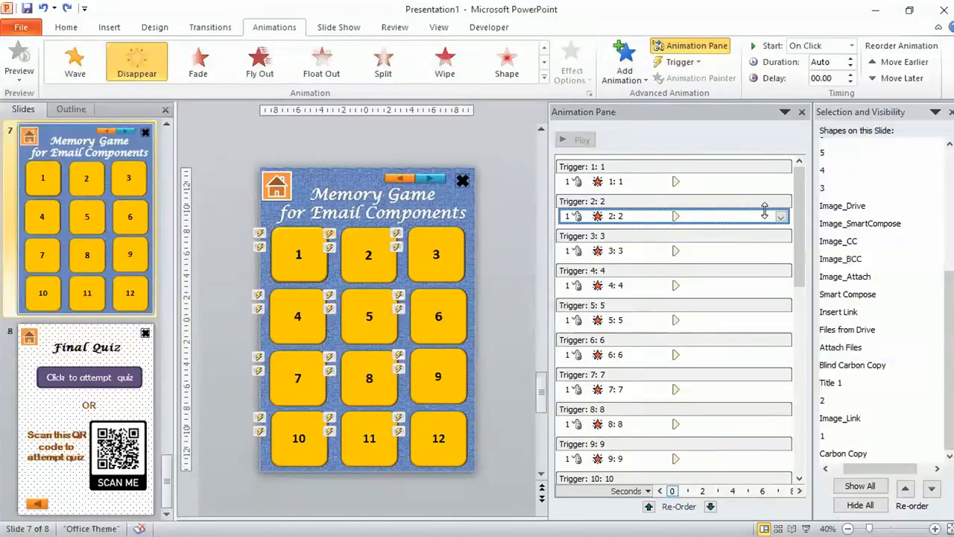
key("ctrl+a")
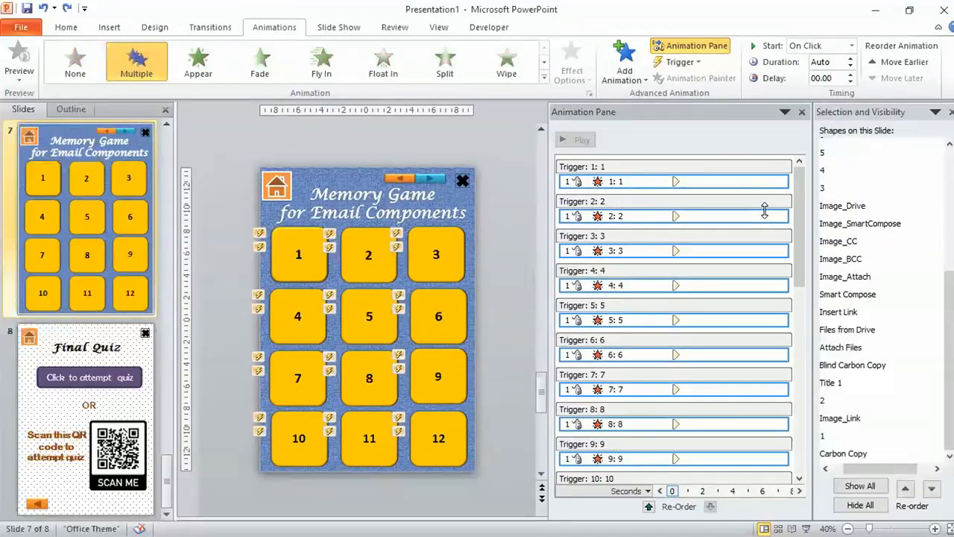
key("Delete")
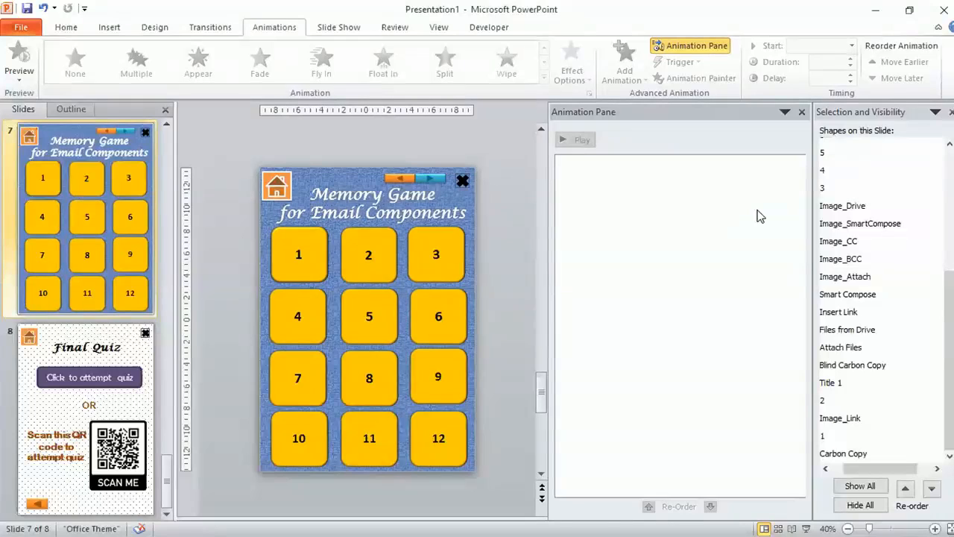
left_click(293, 271)
left_click(406, 272)
left_click(383, 266)
left_click(379, 309)
left_click(410, 310)
left_click(370, 389)
left_click(365, 433)
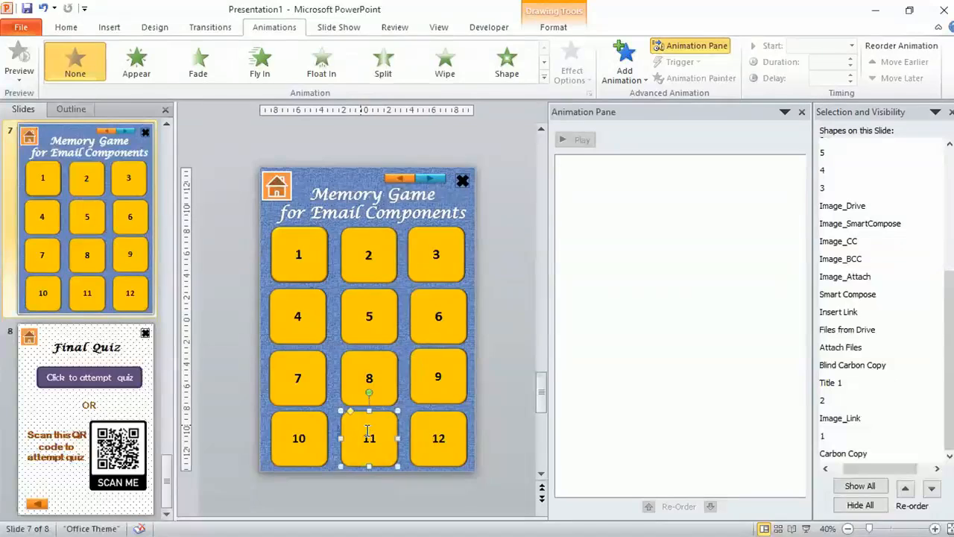
left_click(466, 434)
Add a Disappear exit animation to tile 1, triggered on click of shape 1
left_click(302, 252)
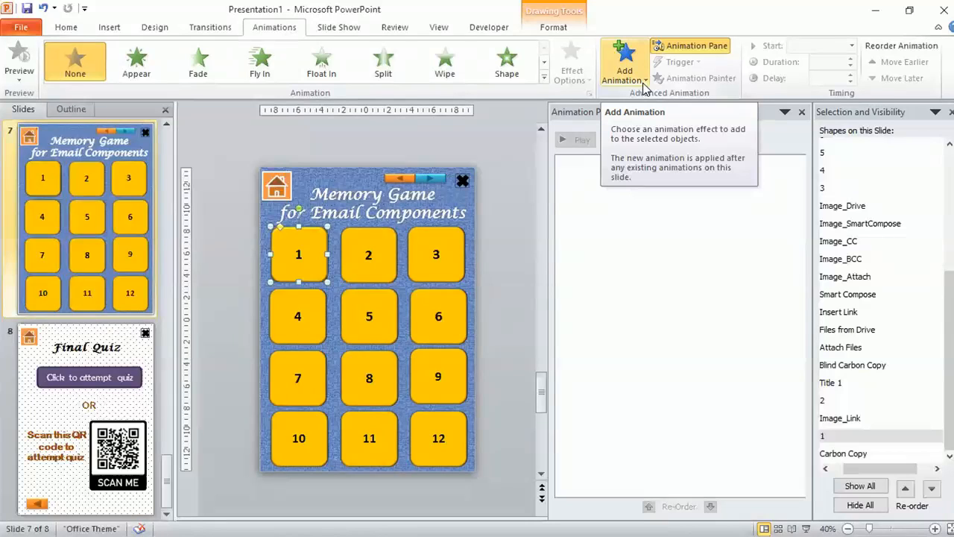
left_click(645, 87)
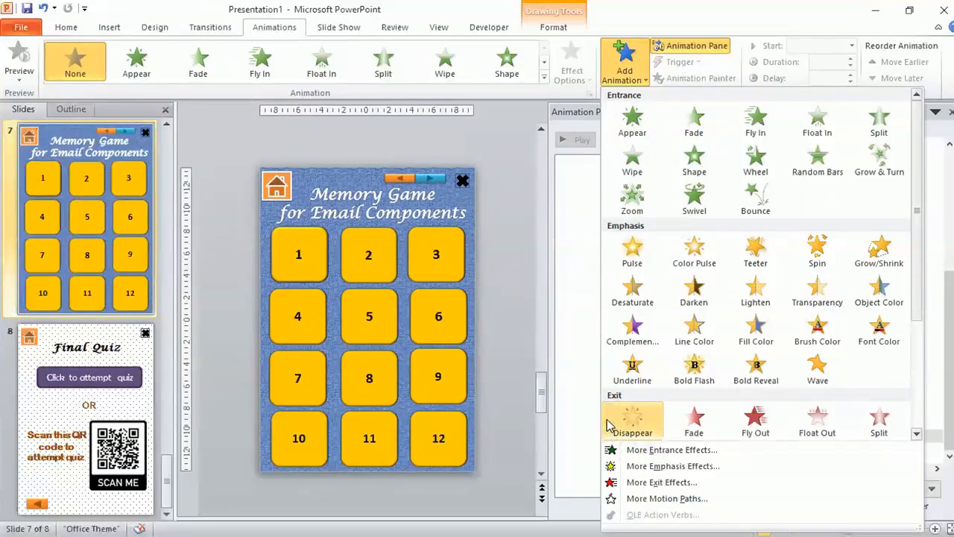
left_click(610, 425)
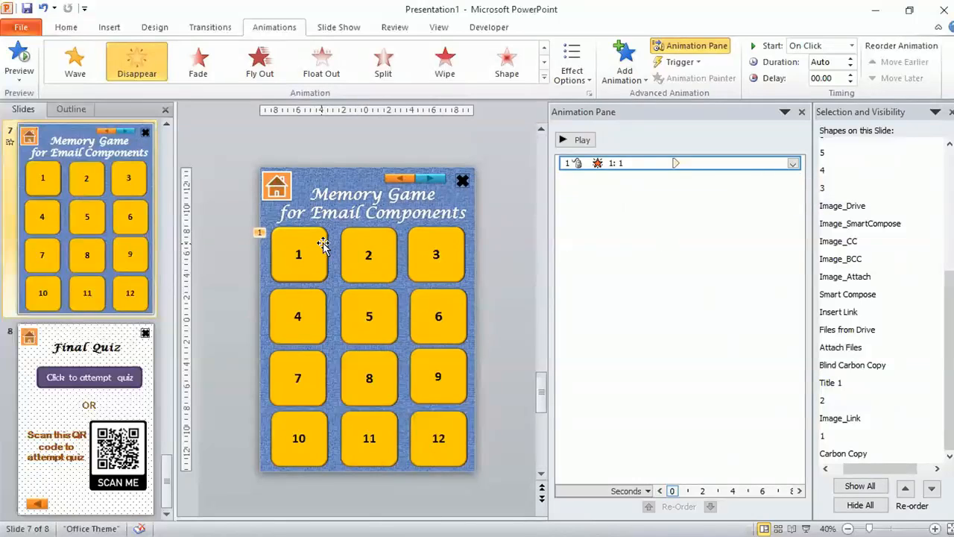
left_click(698, 63)
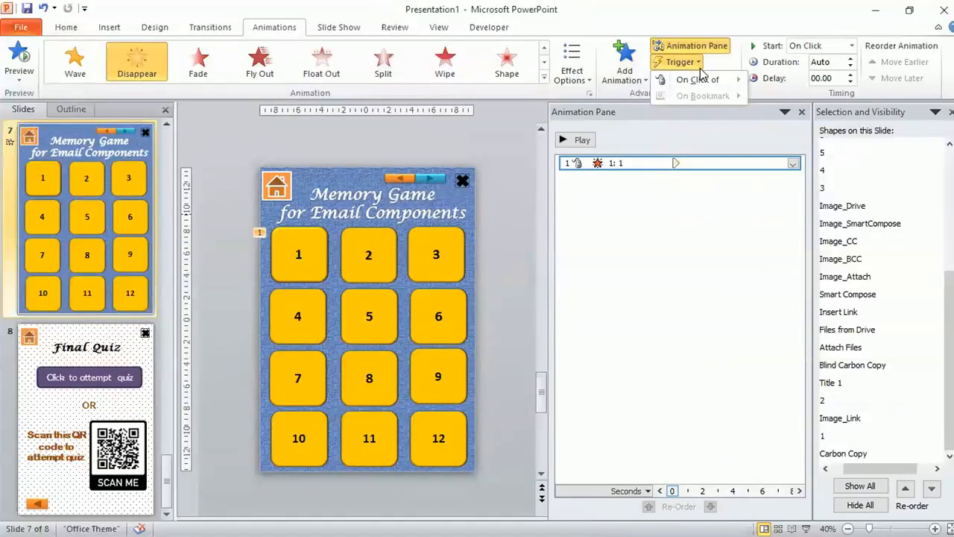
mouse_move(732, 88)
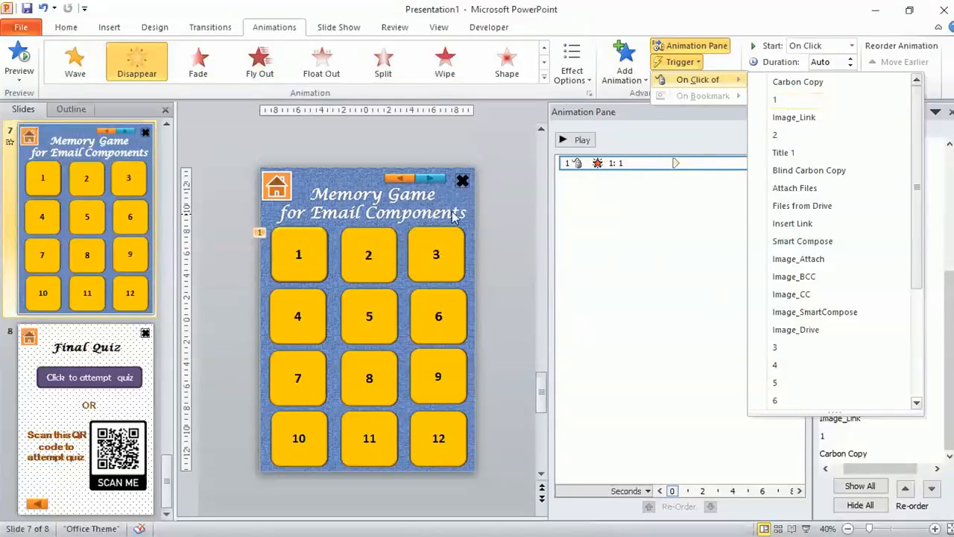
left_click(815, 100)
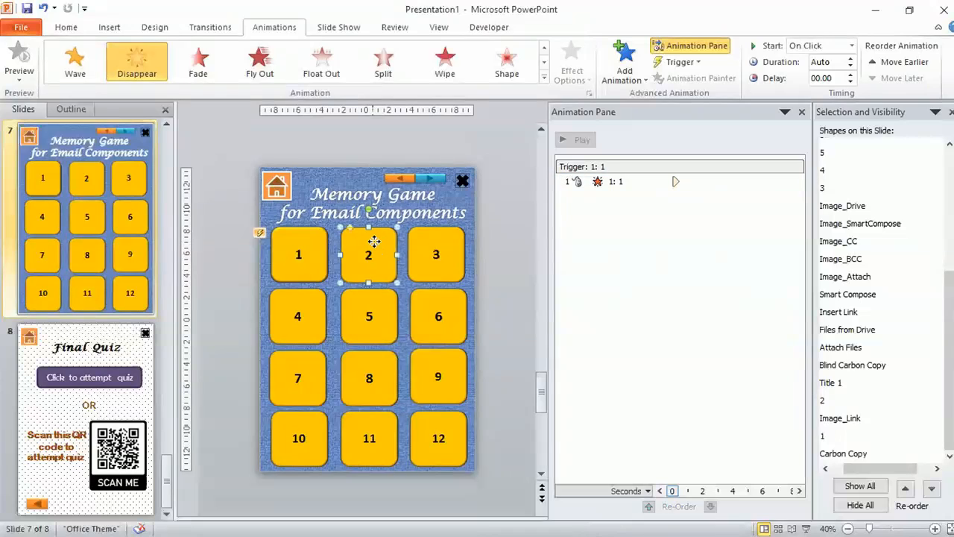
Add a Disappear exit animation to tile 2, triggered on click of shape 2
left_click(375, 246)
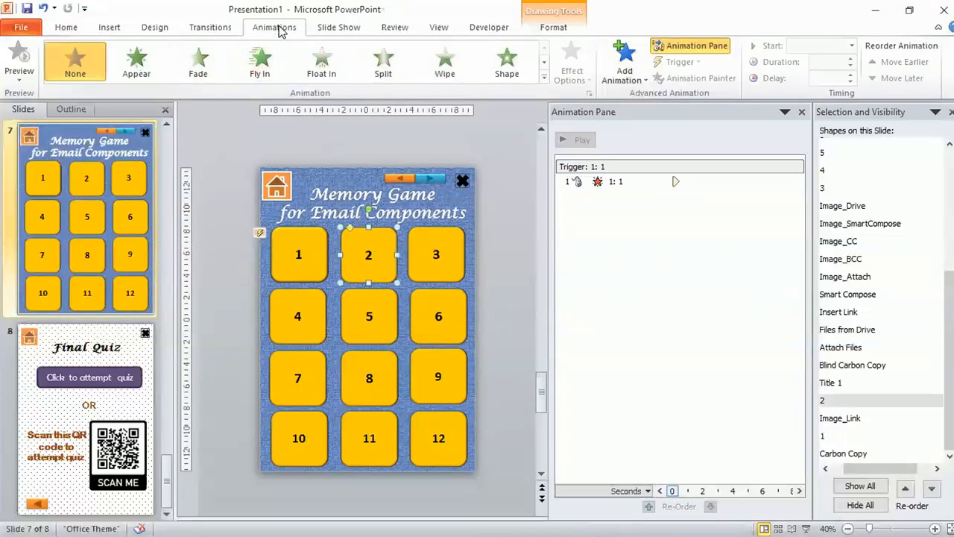
left_click(644, 84)
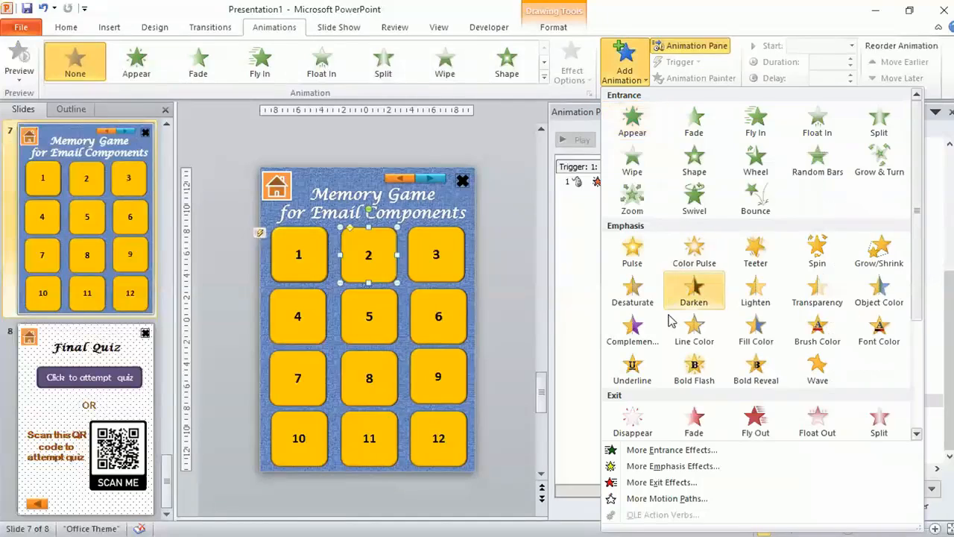
left_click(634, 419)
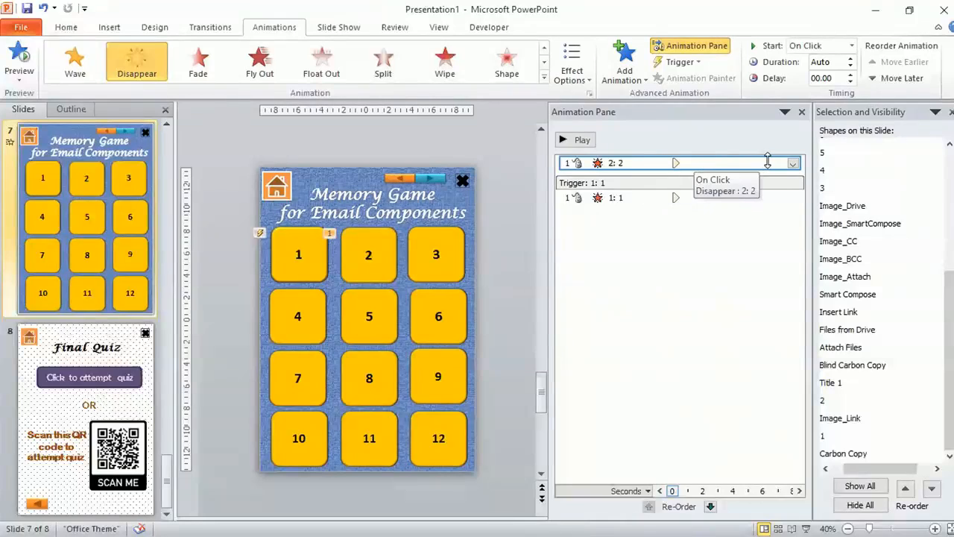
left_click(700, 62)
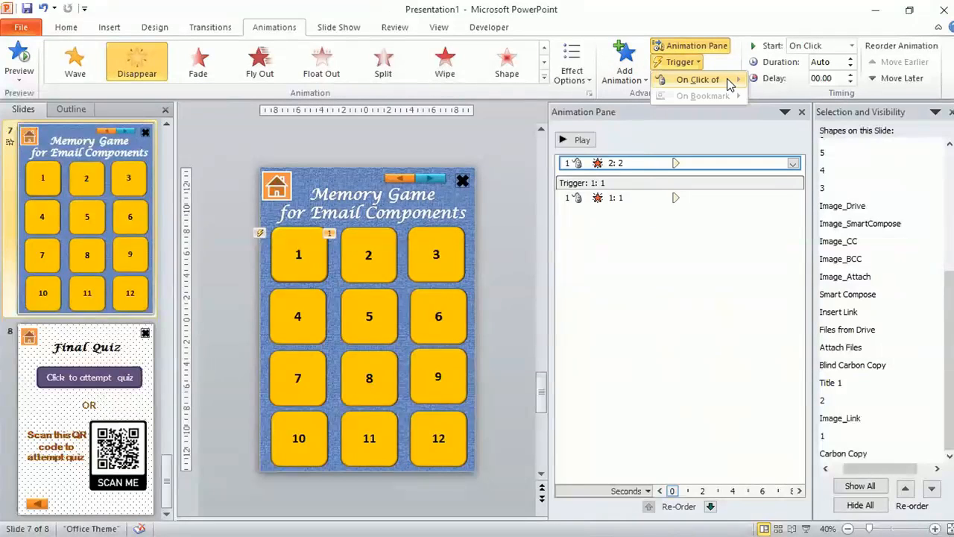
mouse_move(730, 84)
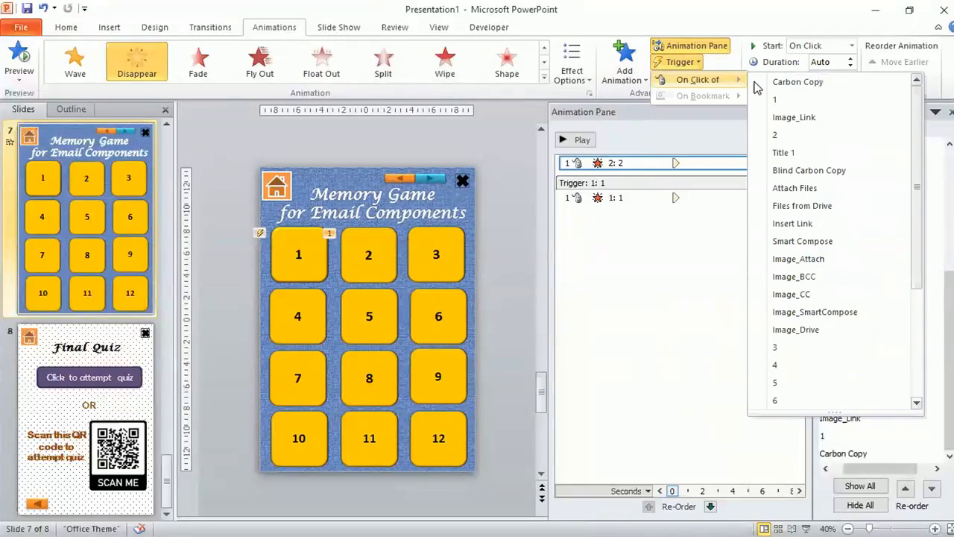
left_click(781, 136)
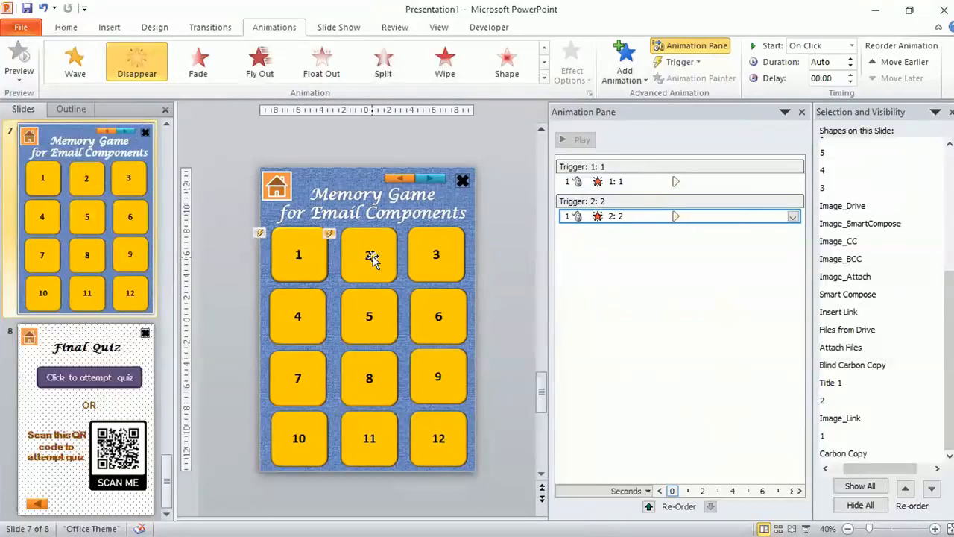
Add a Disappear exit animation to tile 3, triggered on click of shape 3
left_click(446, 257)
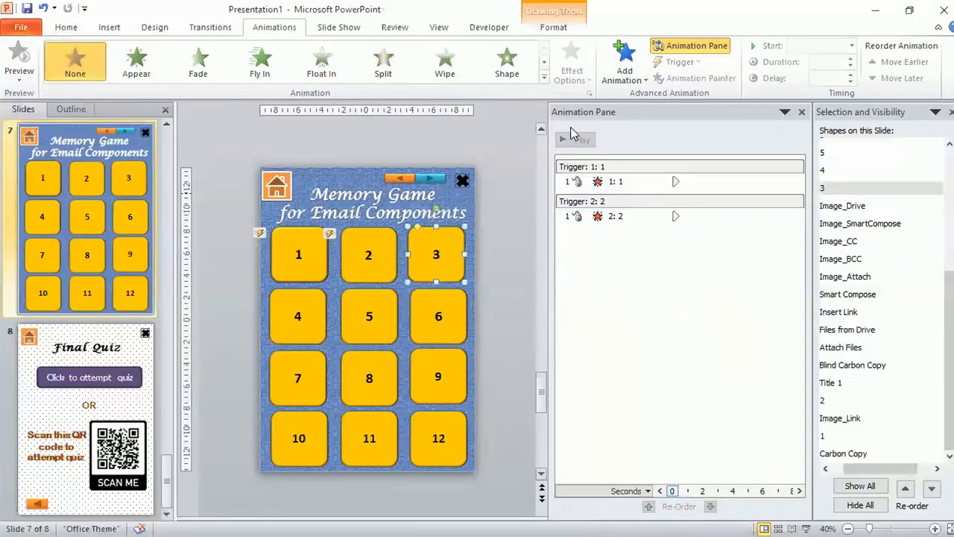
left_click(646, 82)
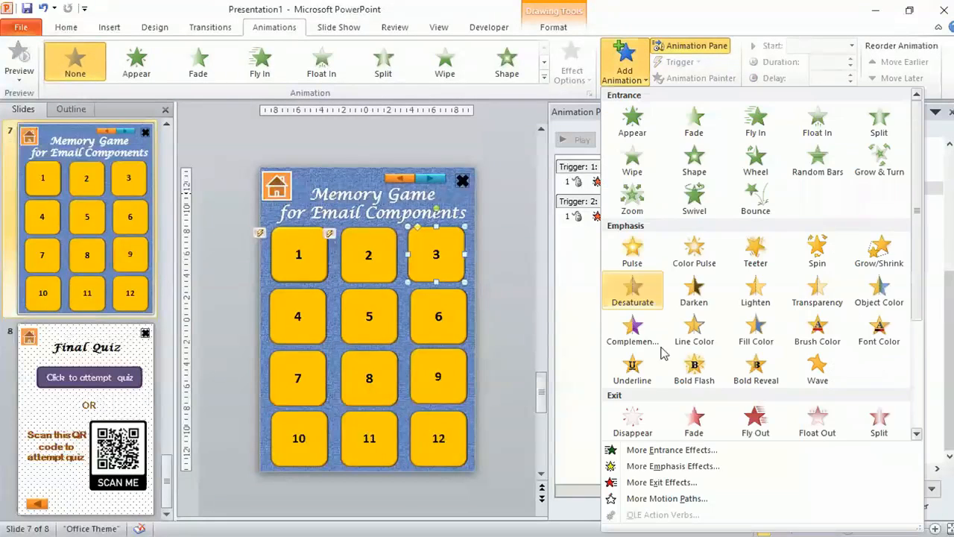
left_click(645, 423)
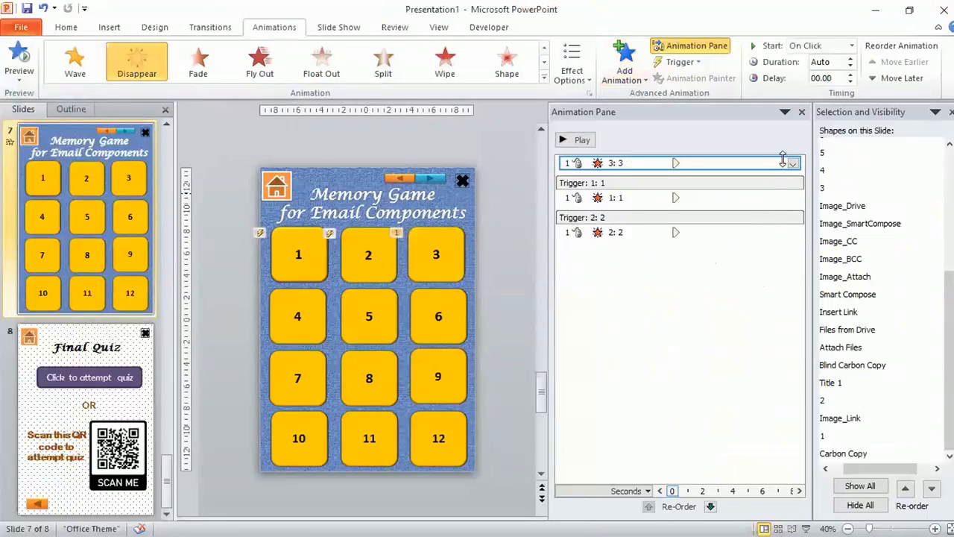
left_click(700, 66)
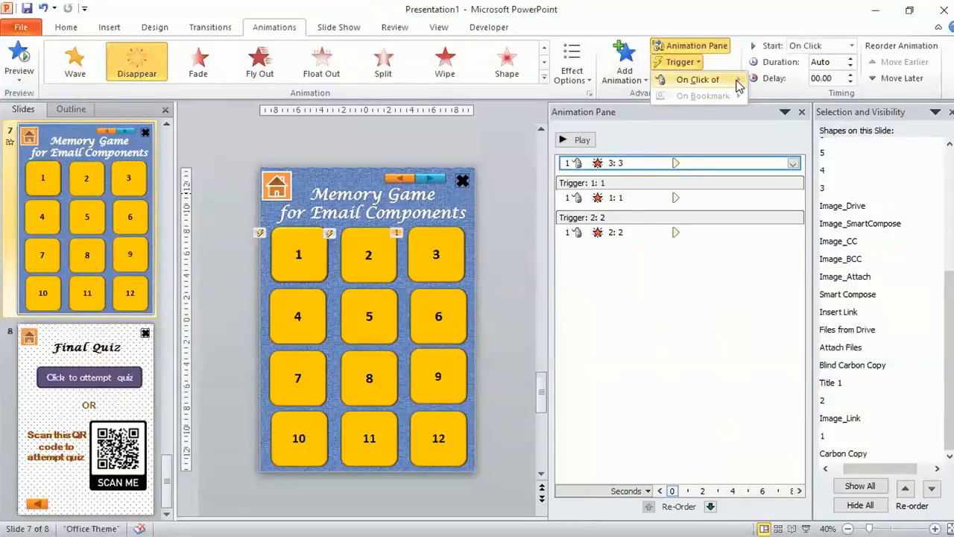
mouse_move(738, 85)
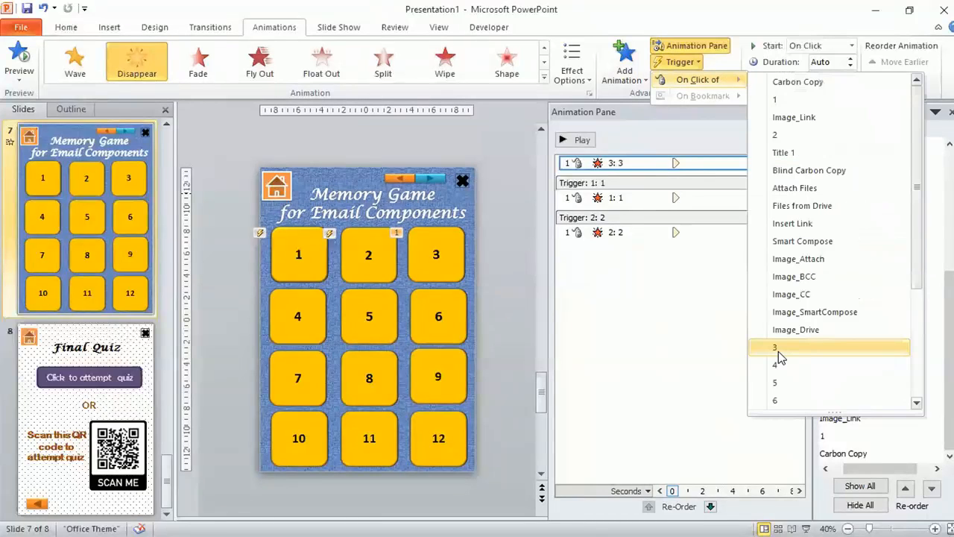
left_click(778, 348)
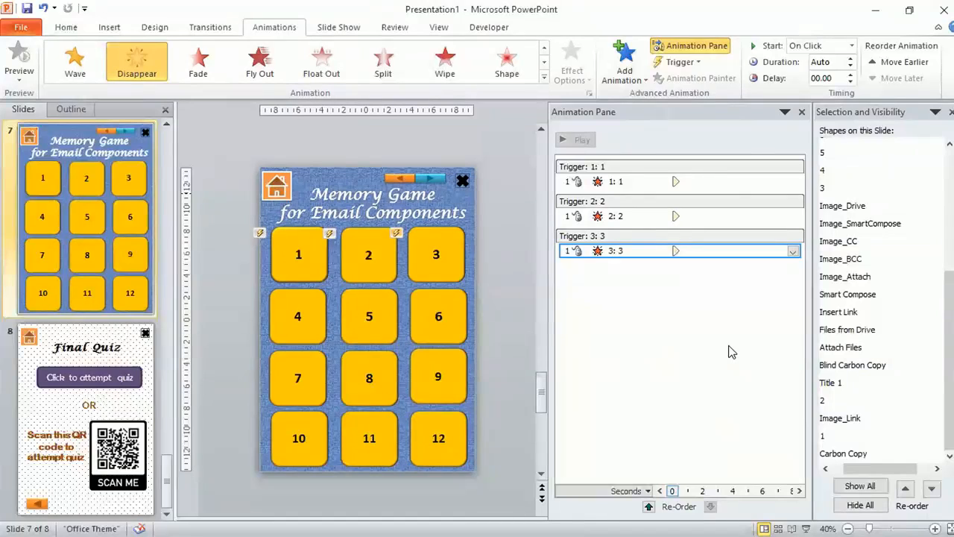
Add a Disappear exit animation to tile 4, triggered on click of shape 4
left_click(300, 322)
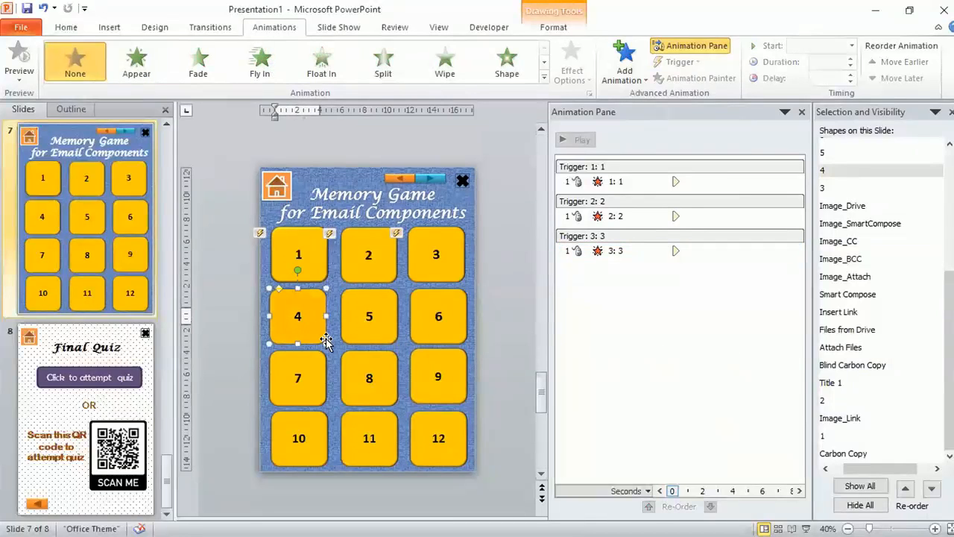
left_click(645, 423)
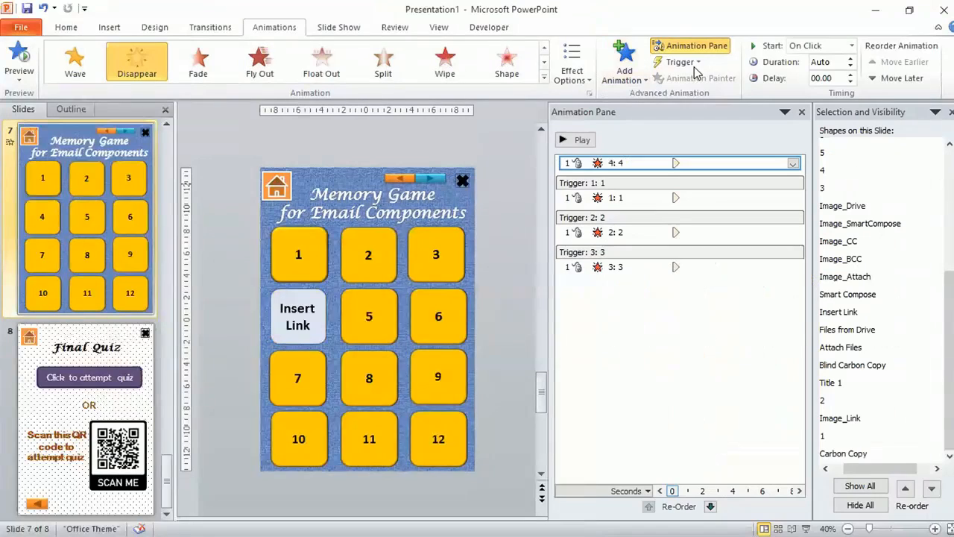
left_click(697, 64)
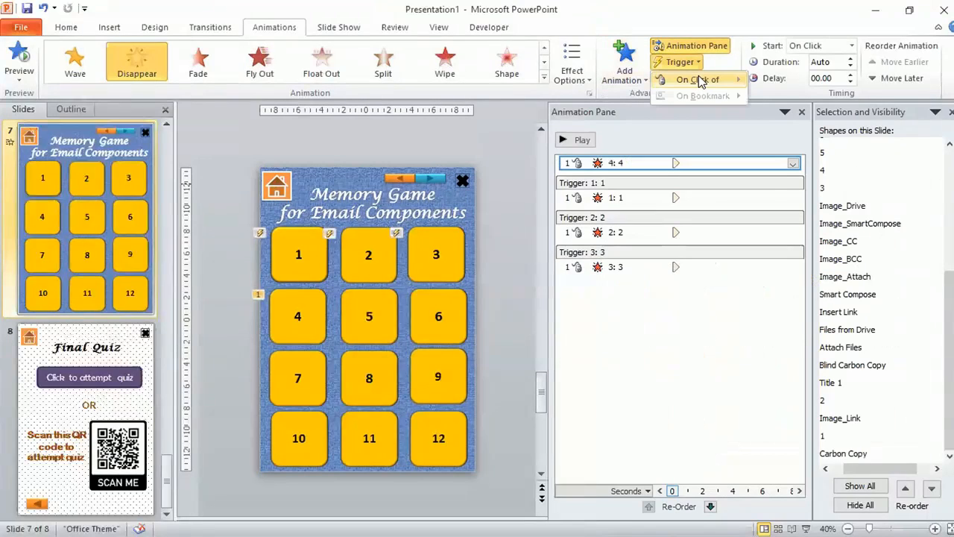
mouse_move(700, 81)
left_click(791, 364)
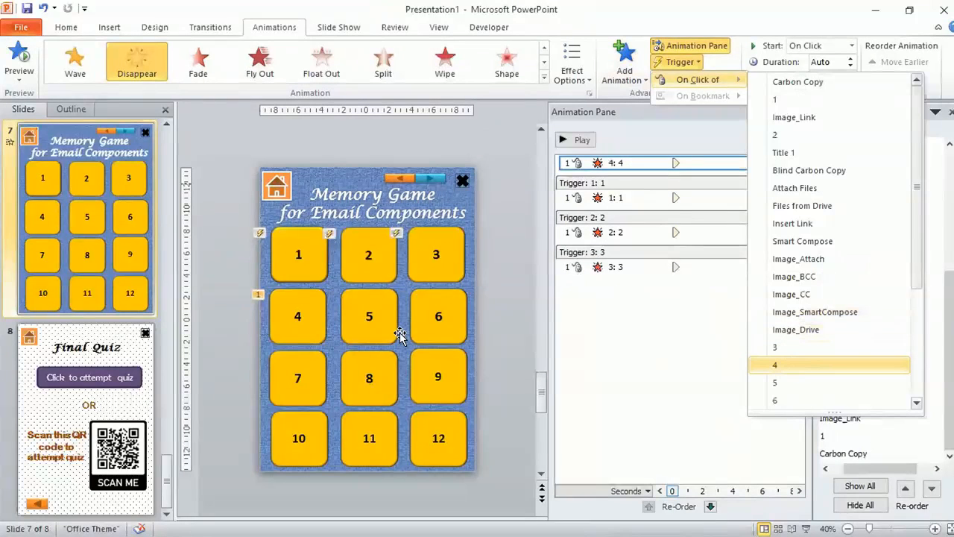
Add a Disappear exit animation to tile 5, triggered on click of shape 5
left_click(347, 337)
left_click(625, 74)
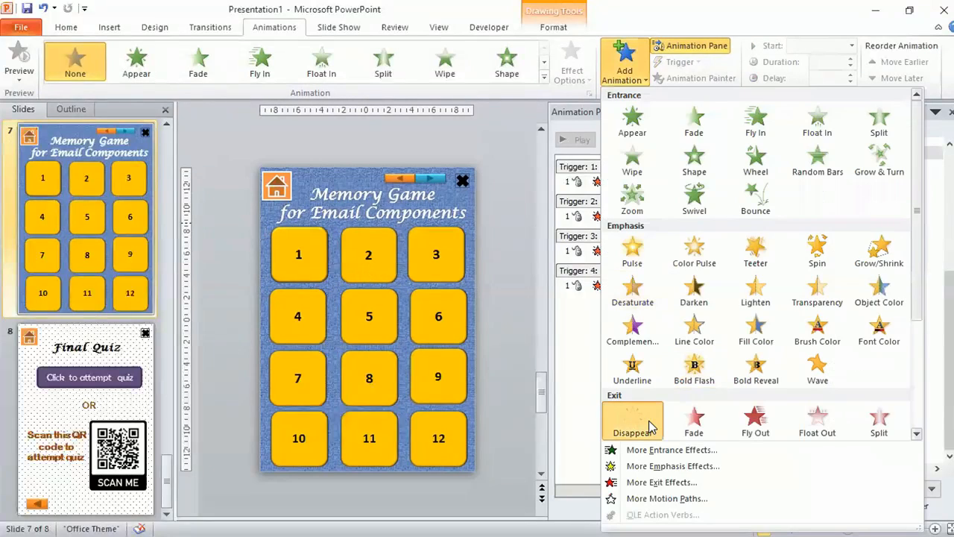
left_click(648, 424)
left_click(700, 65)
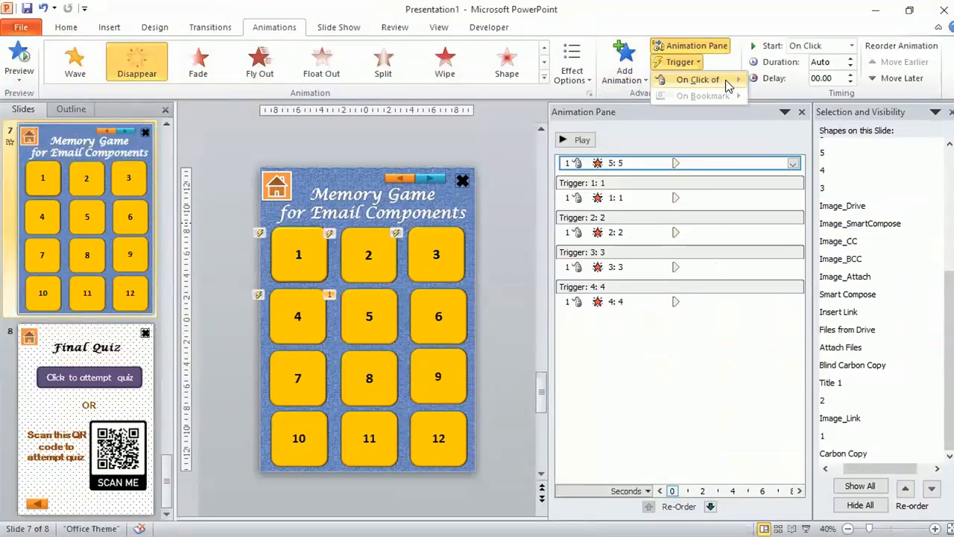
mouse_move(715, 79)
left_click(790, 386)
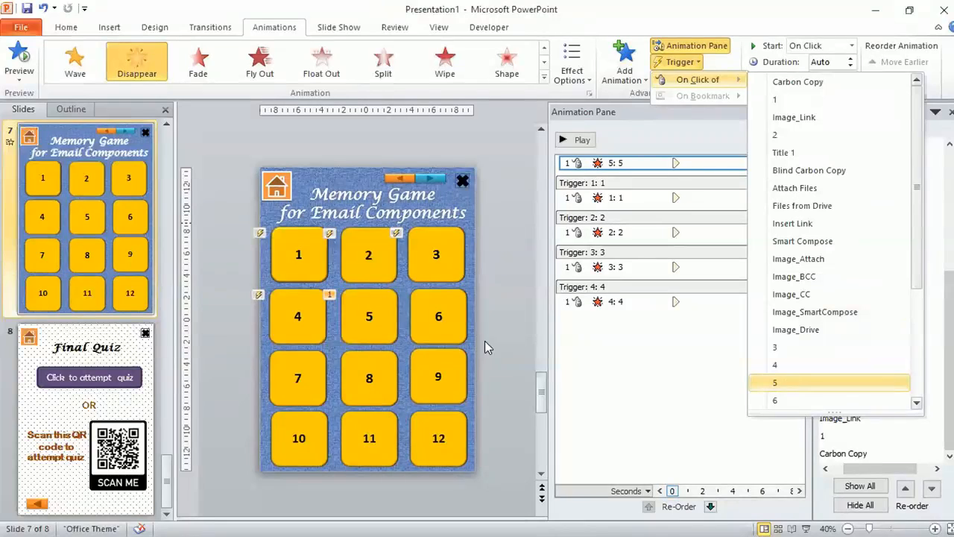
Add a Disappear exit animation to tile 6, triggered on click of shape 6
left_click(459, 308)
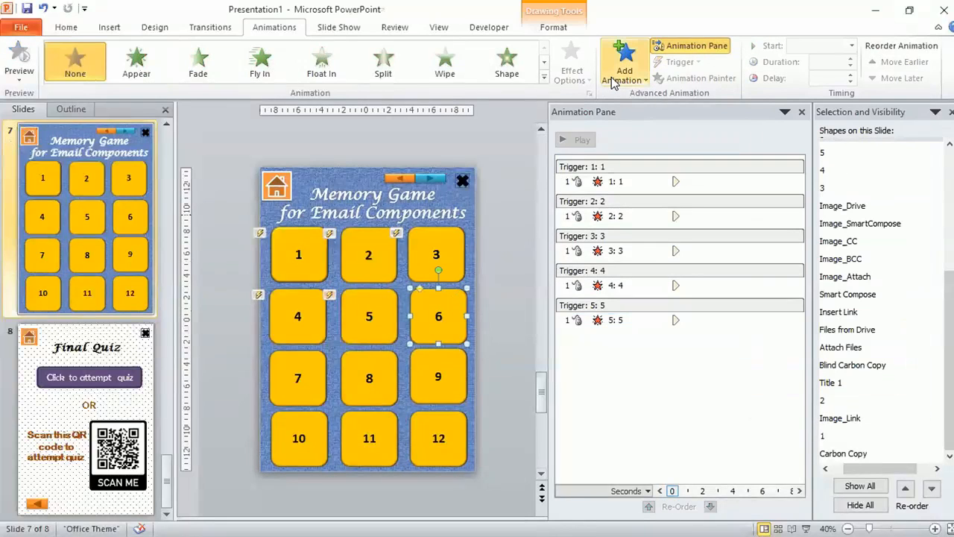
left_click(614, 80)
left_click(619, 421)
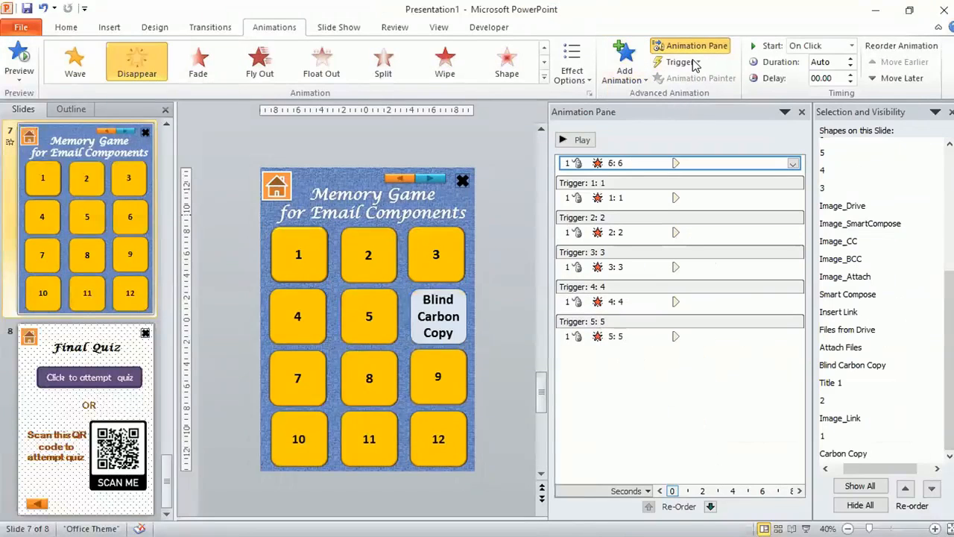
left_click(693, 64)
mouse_move(717, 79)
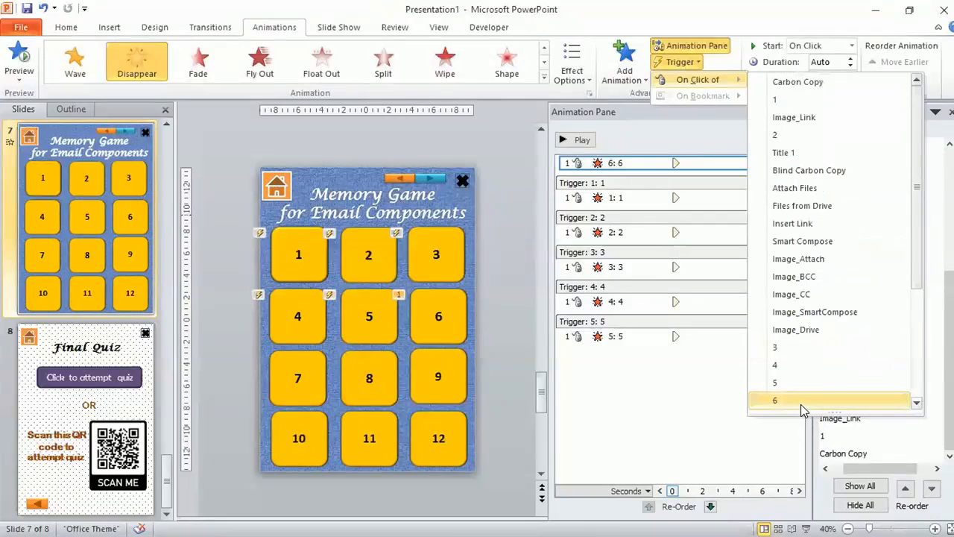
left_click(800, 404)
Add a Disappear exit animation to tile 7 triggered by shape 6, then remove that mistaken animation
left_click(310, 370)
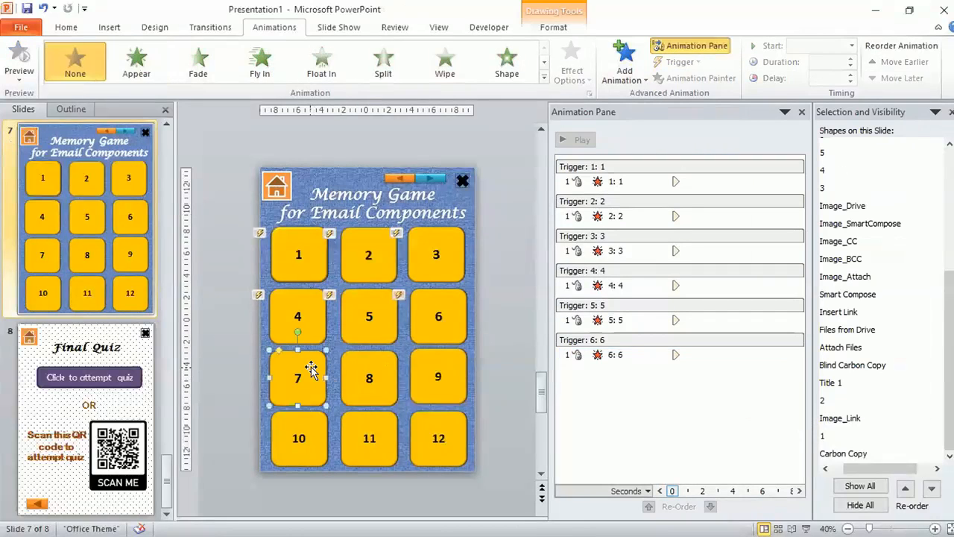
left_click(638, 88)
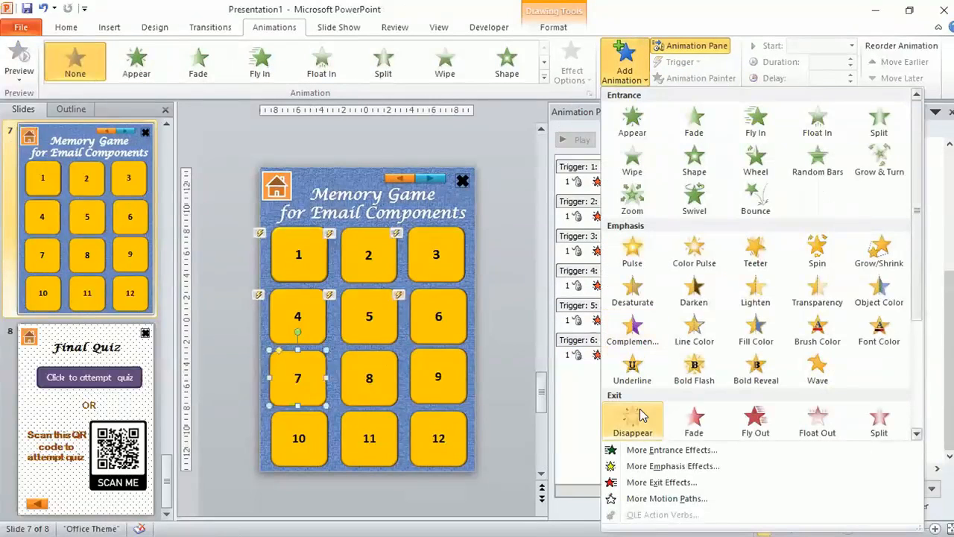
left_click(635, 427)
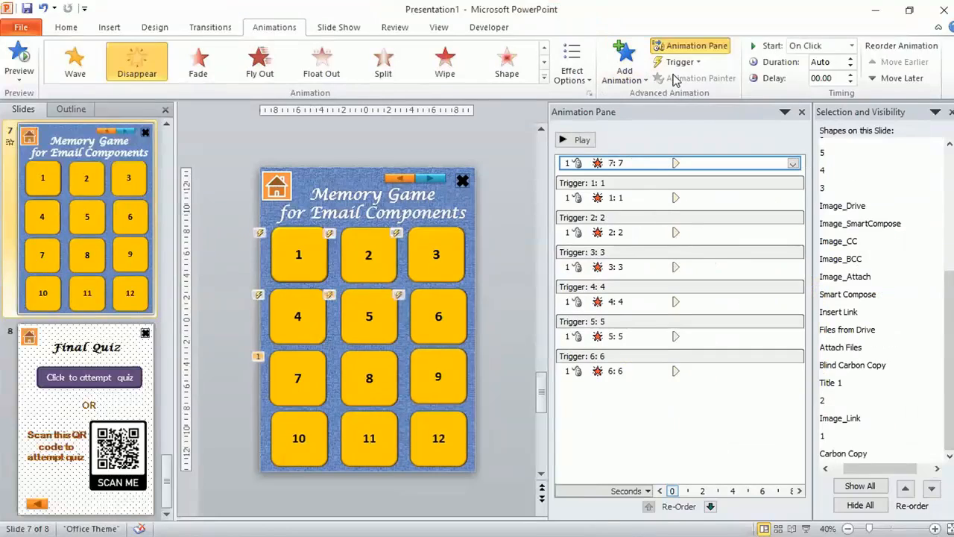
left_click(696, 67)
mouse_move(701, 80)
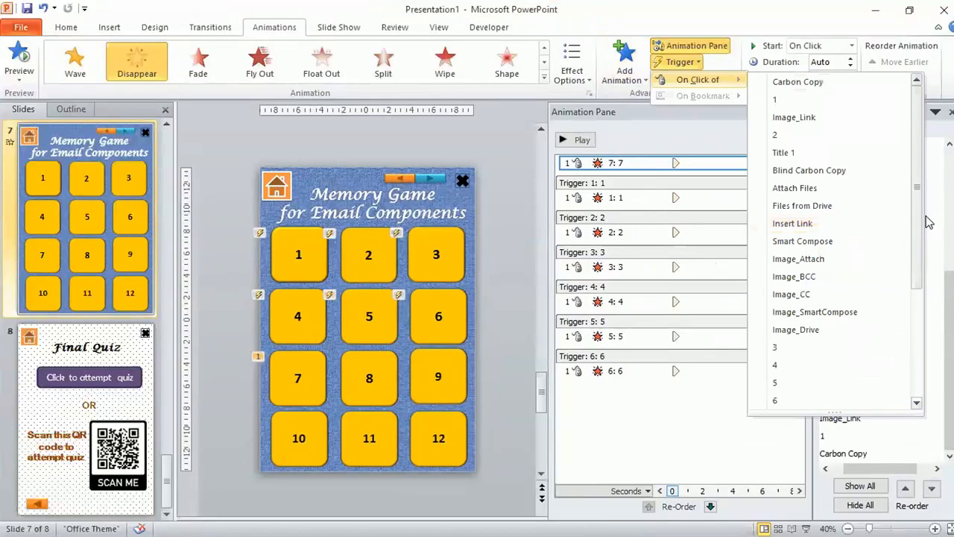
scroll(910, 293, "down", 3)
scroll(909, 293, "down", 2)
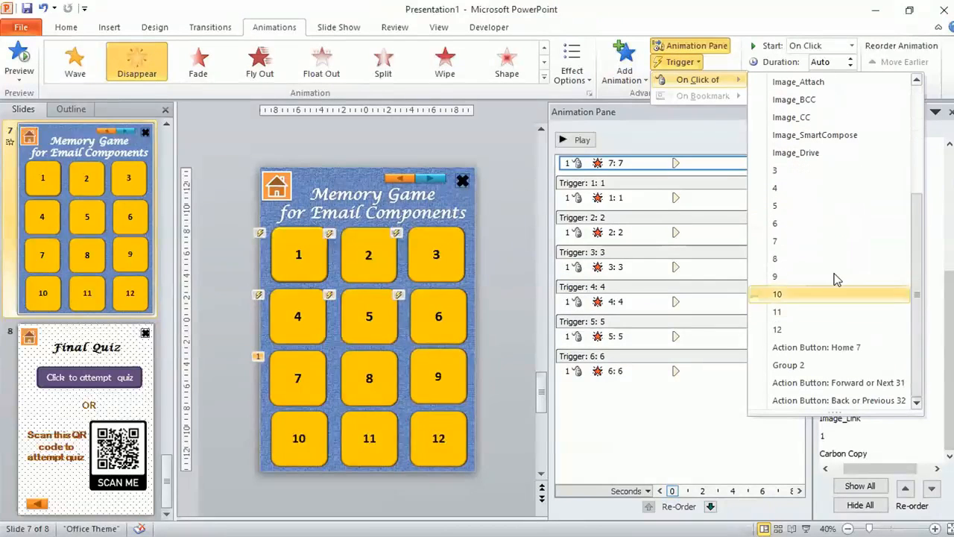
left_click(798, 223)
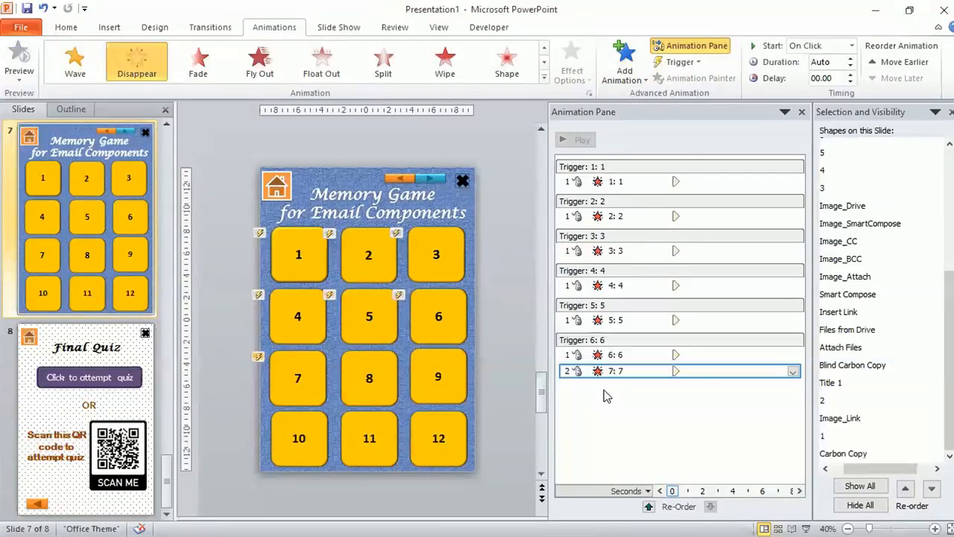
left_click(793, 372)
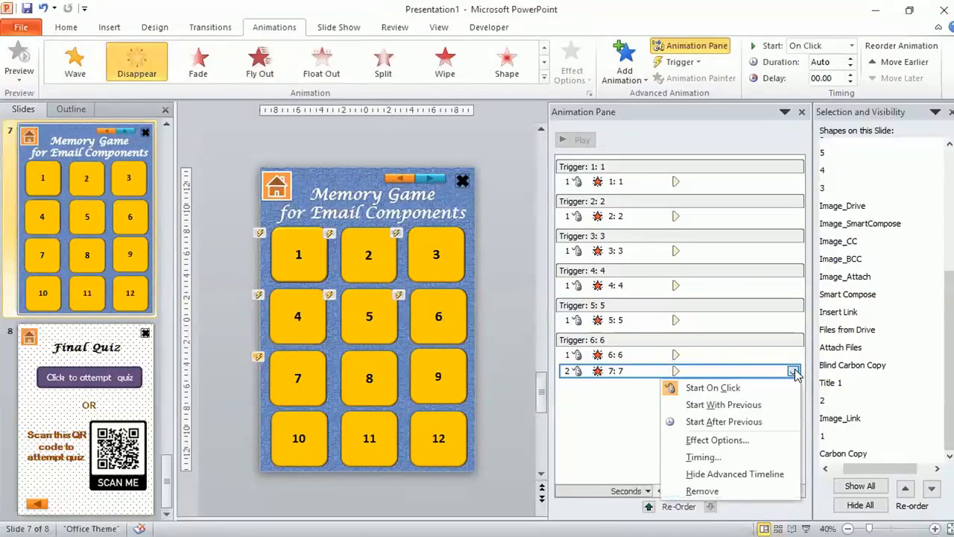
left_click(734, 495)
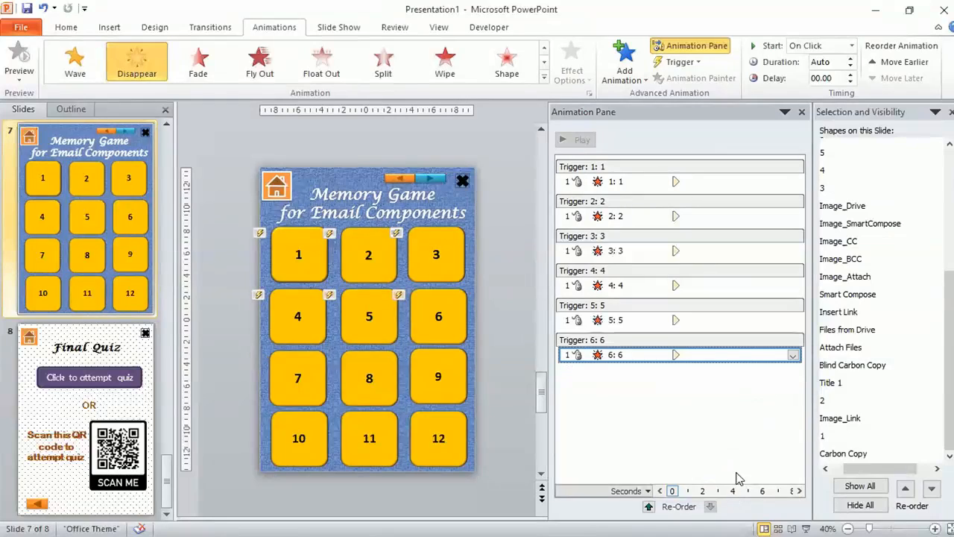
Add a Disappear exit animation to tile 7, triggered on click of shape 7
left_click(610, 389)
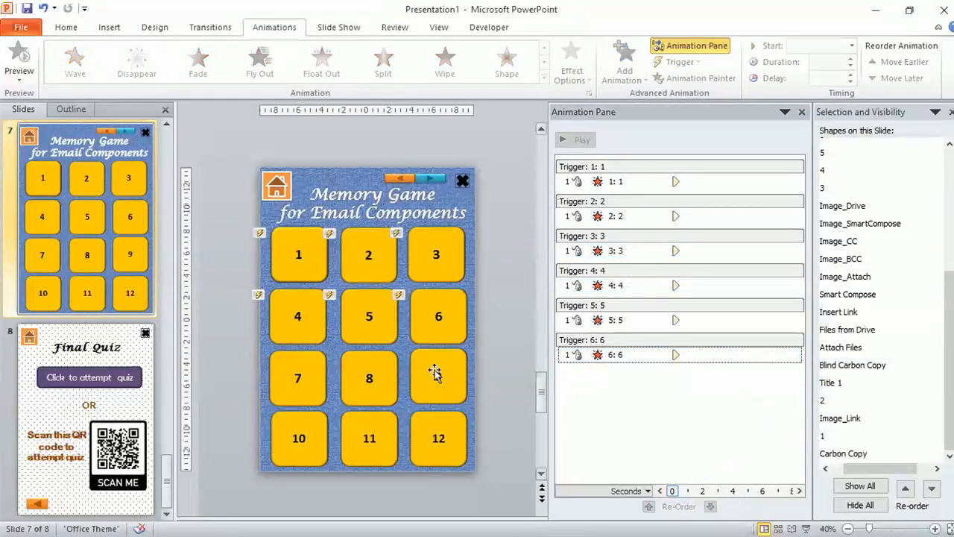
left_click(302, 390)
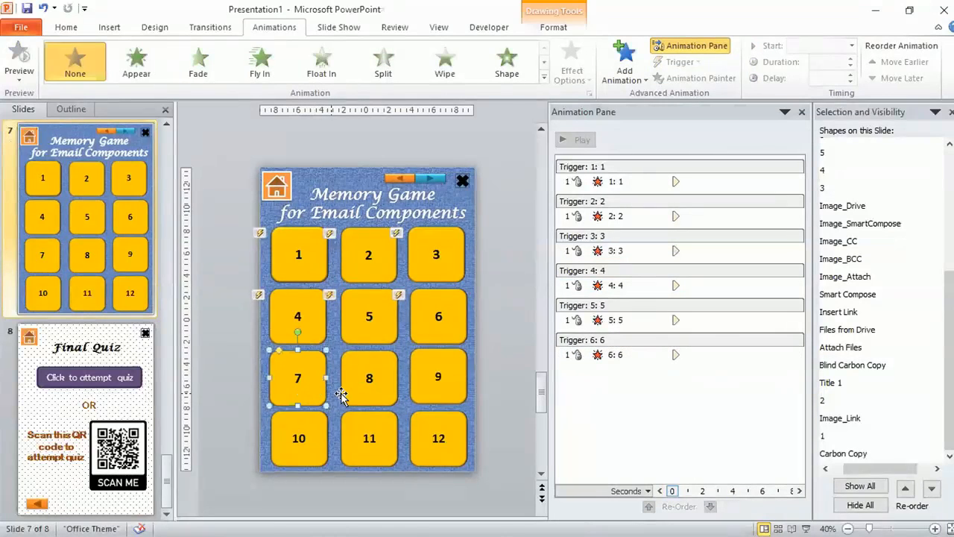
left_click(633, 78)
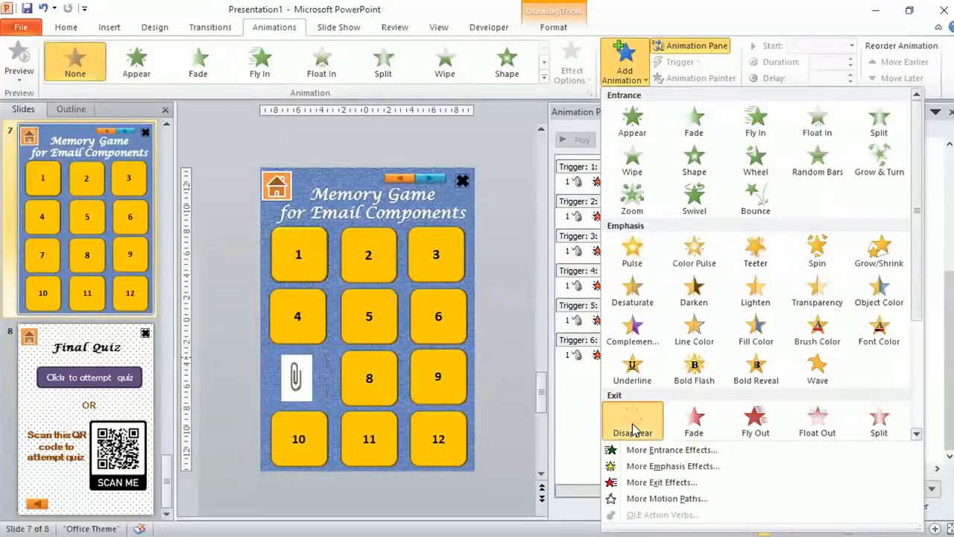
left_click(633, 428)
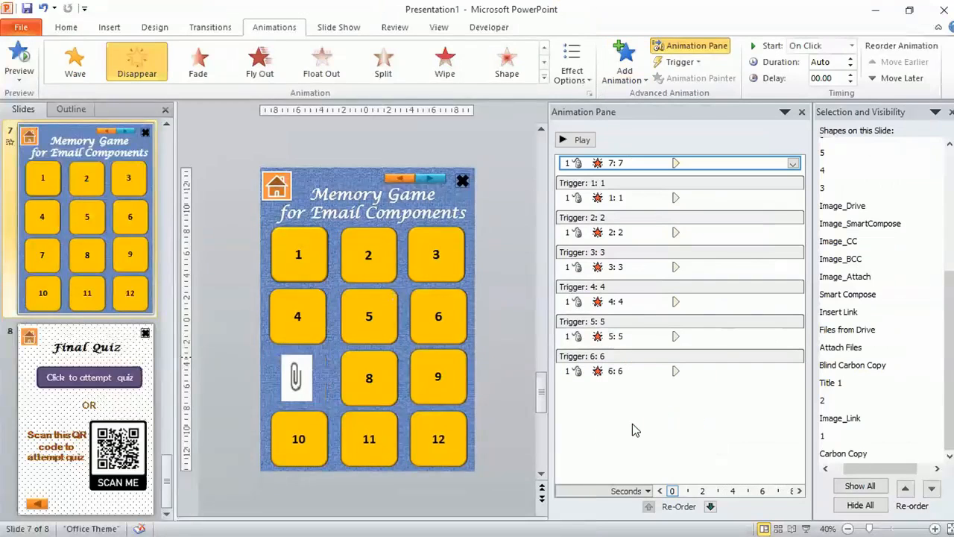
left_click(680, 62)
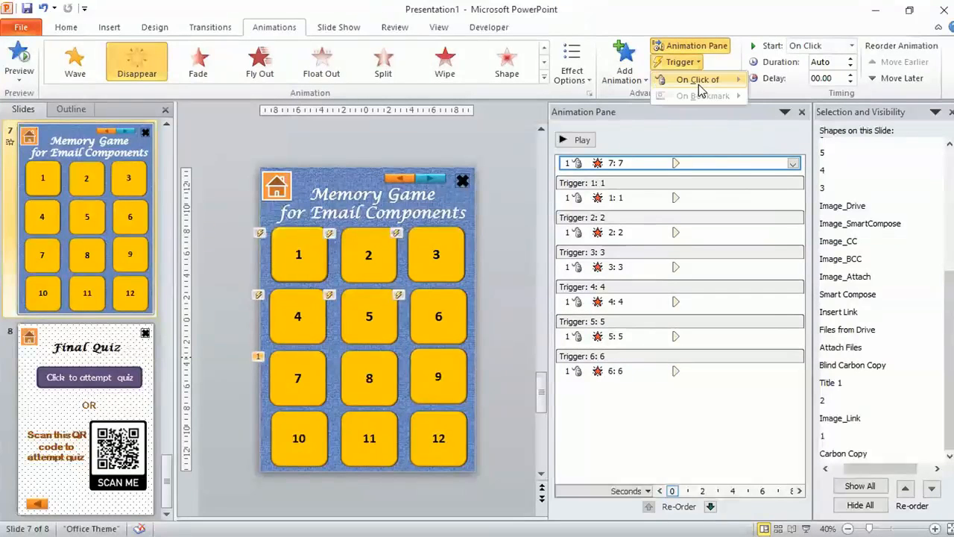
mouse_move(699, 82)
scroll(916, 327, "down", 2)
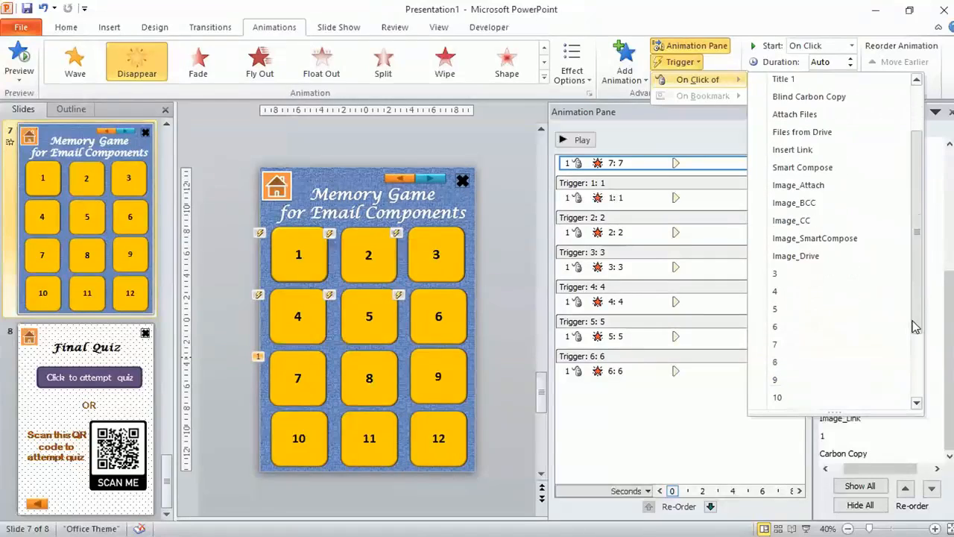
scroll(915, 326, "down", 1)
left_click(829, 321)
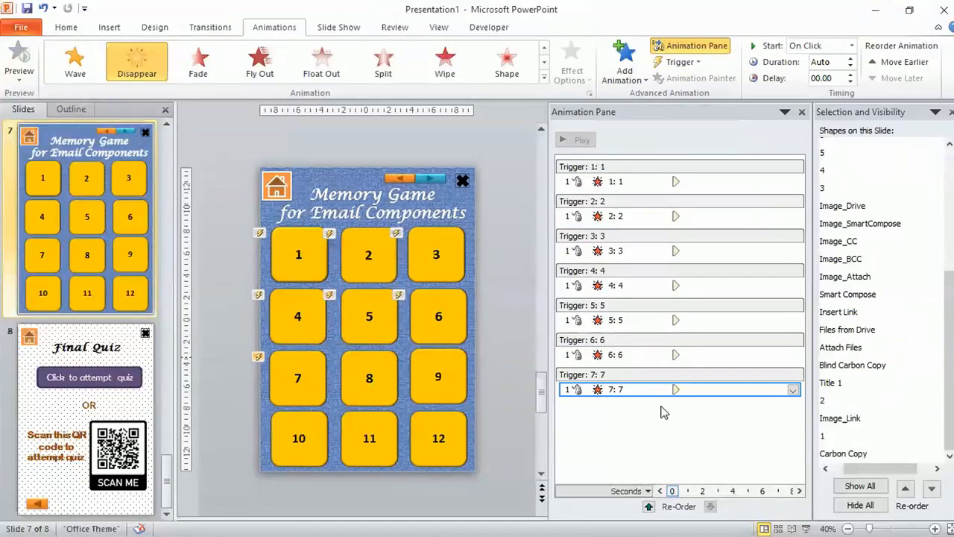
Add a Disappear exit animation to tile 8, triggered on click of shape 8
left_click(389, 383)
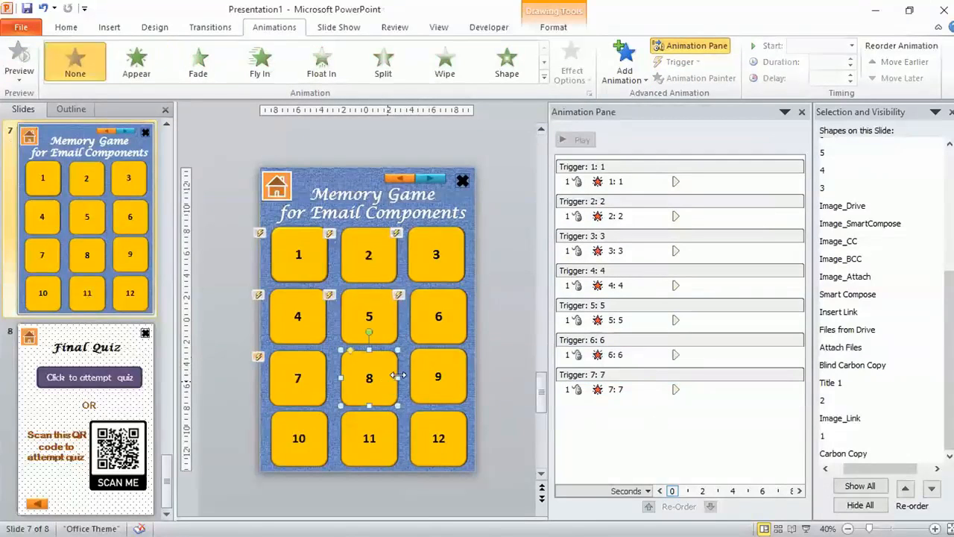
left_click(626, 72)
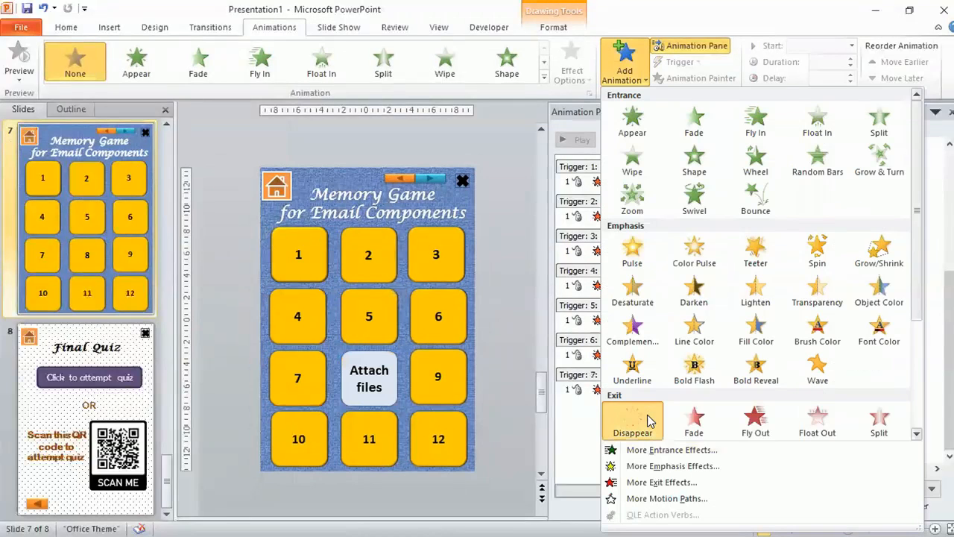
left_click(633, 418)
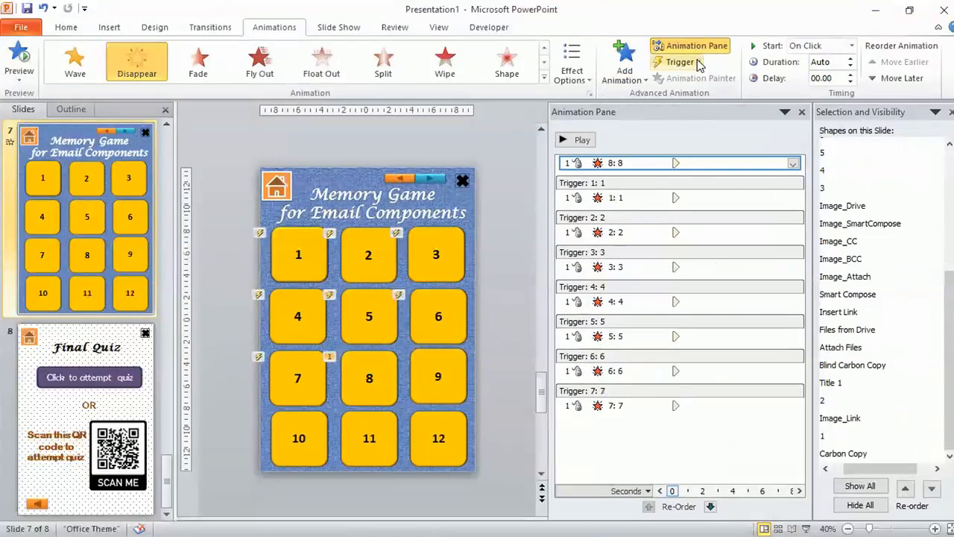
left_click(700, 65)
mouse_move(716, 86)
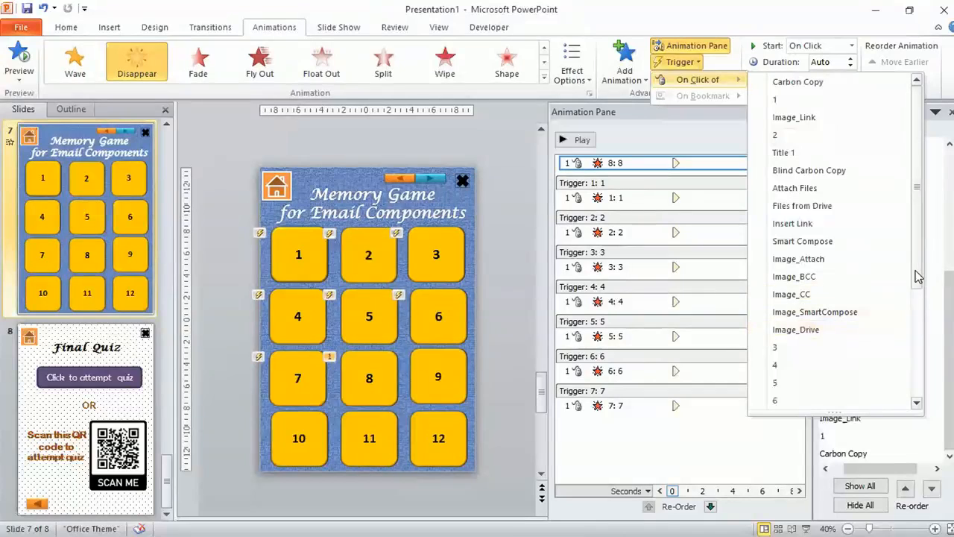
left_click(917, 276)
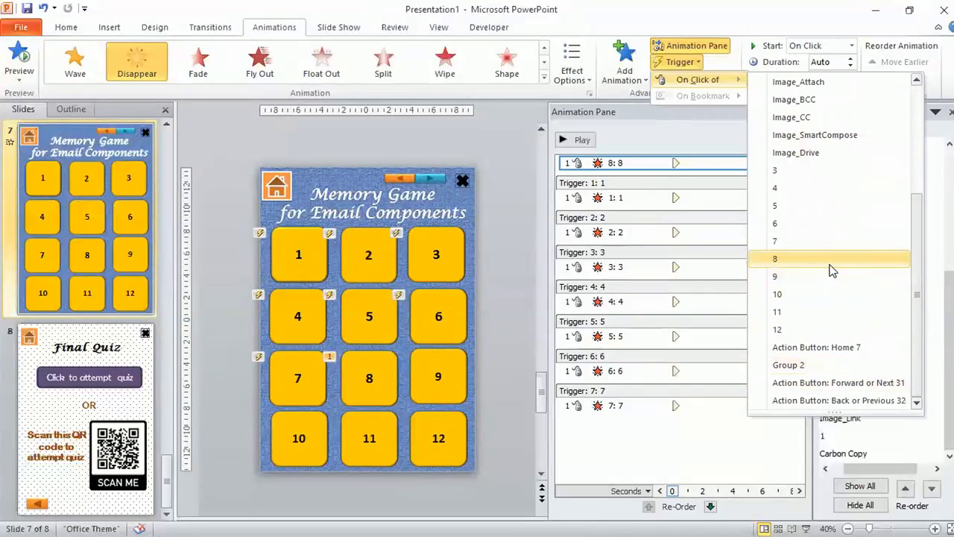
left_click(833, 261)
Add a Disappear exit animation to tile 9, triggered on click of shape 9
left_click(447, 393)
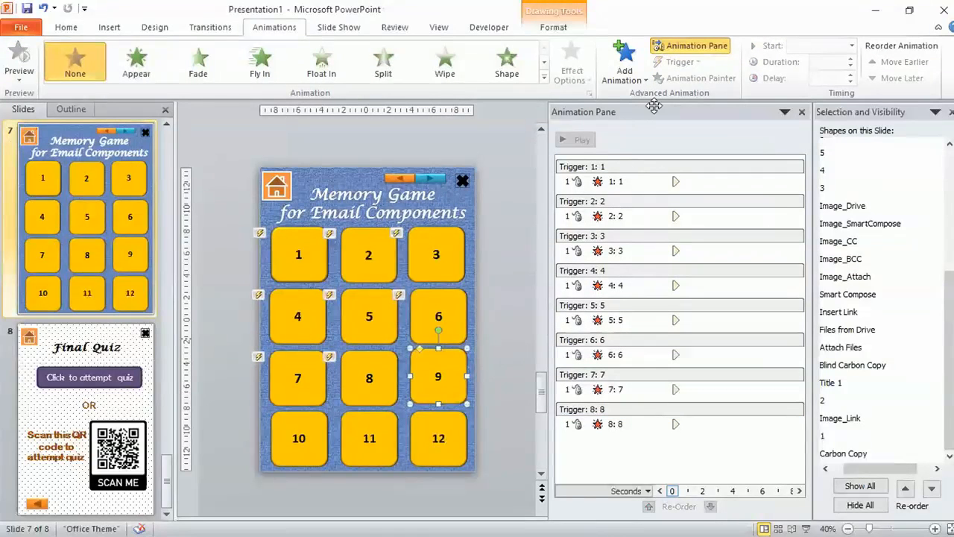
left_click(640, 77)
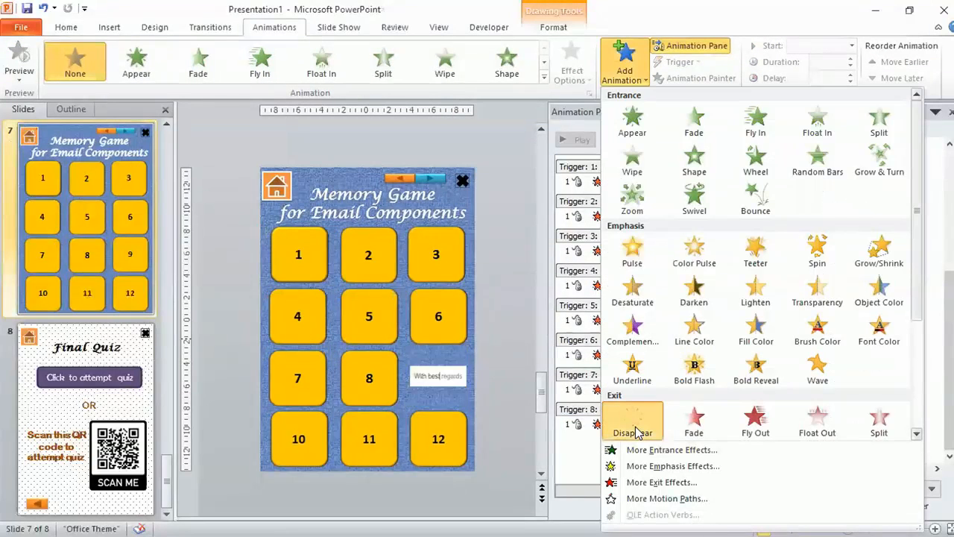
left_click(637, 433)
left_click(680, 62)
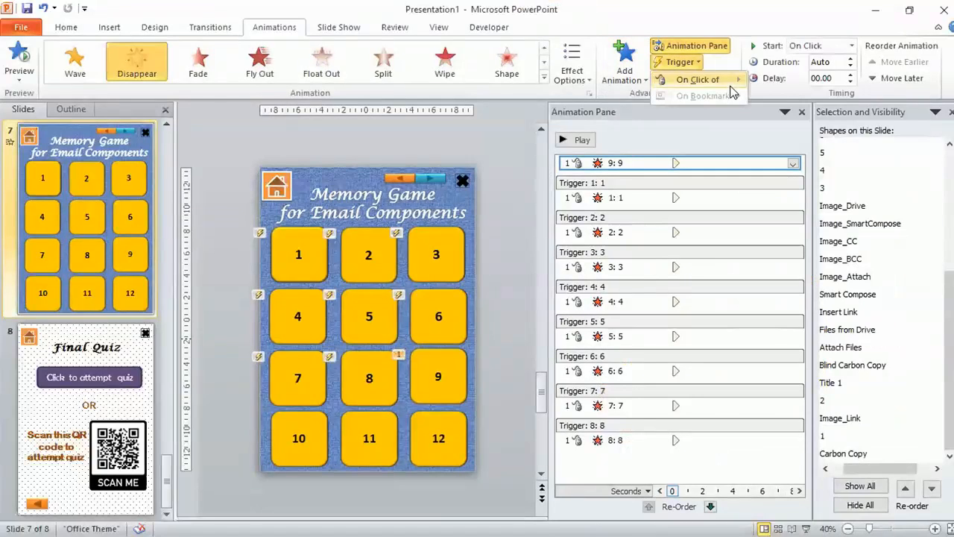
mouse_move(731, 88)
left_click_drag(920, 123, 920, 271)
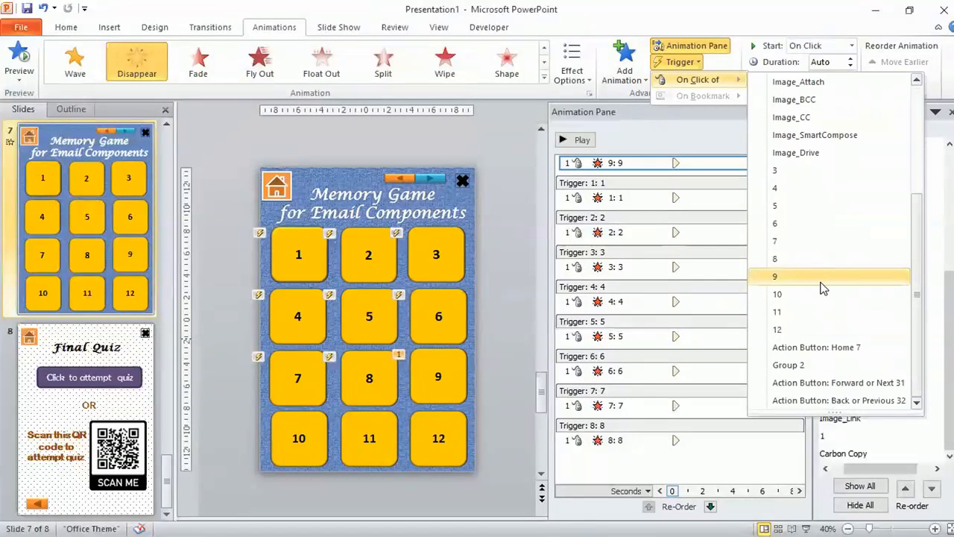
left_click(820, 283)
Add a Disappear exit animation to tile 10, triggered on click of shape 10
left_click(307, 441)
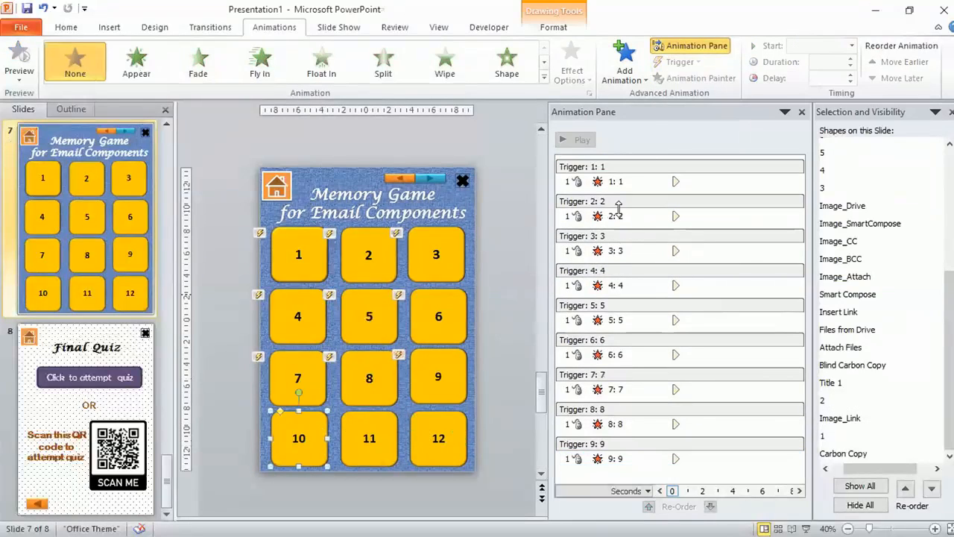
left_click(639, 84)
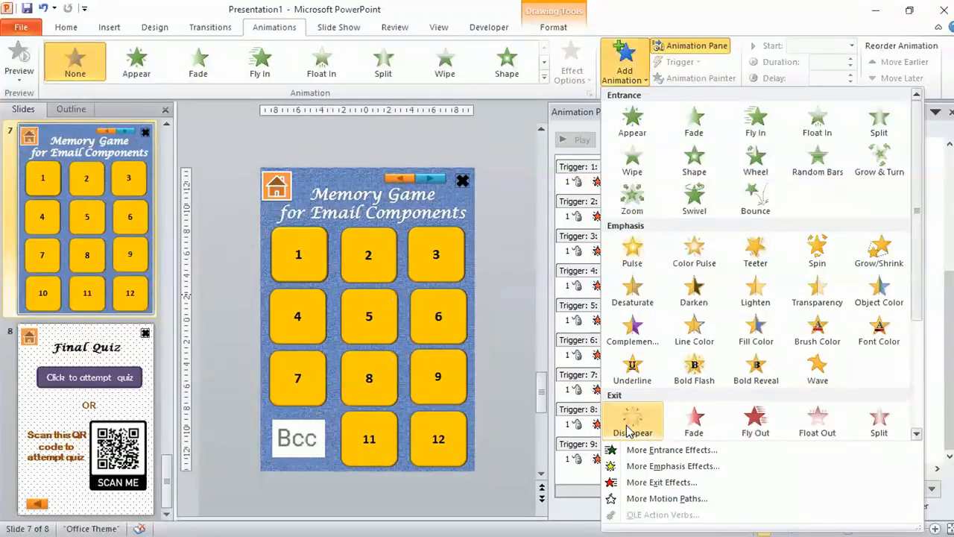
left_click(628, 425)
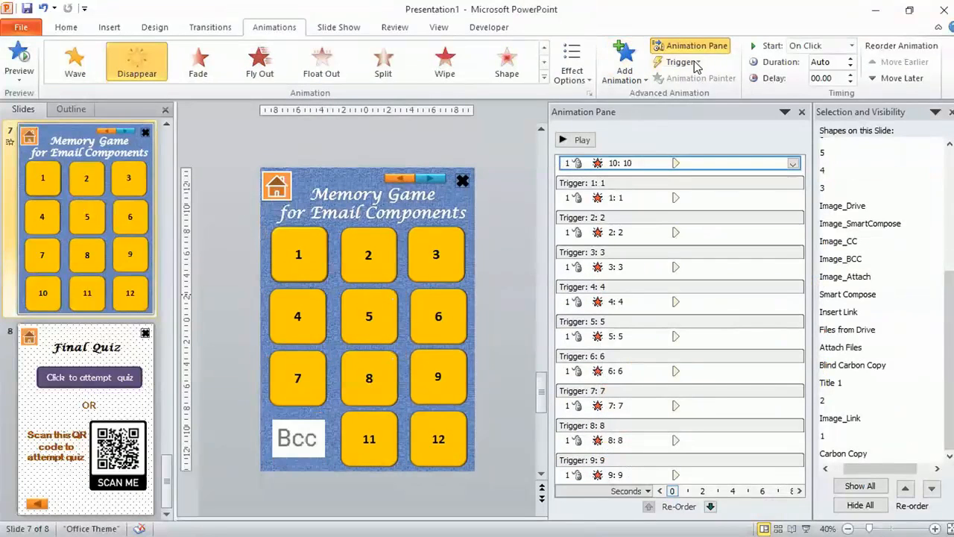
left_click(694, 63)
mouse_move(698, 79)
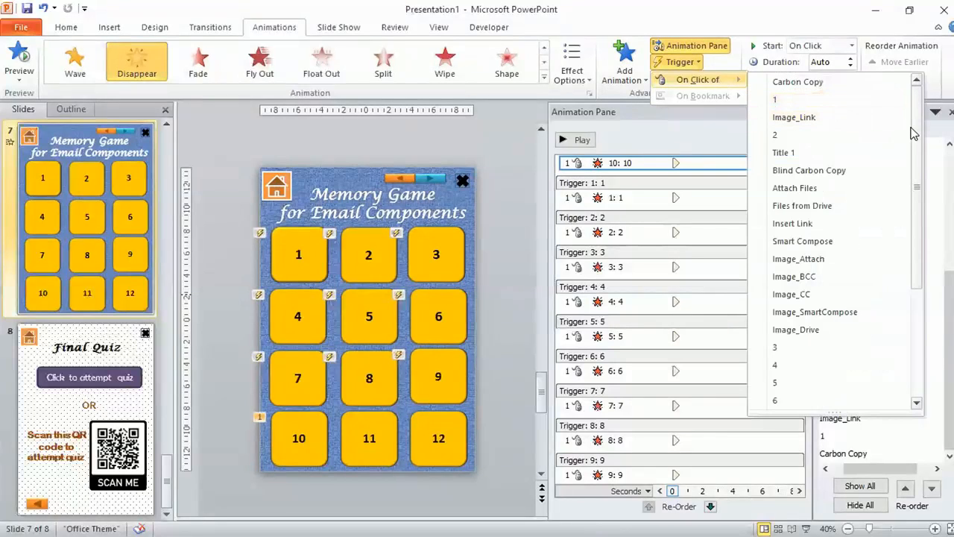
left_click_drag(917, 132, 902, 336)
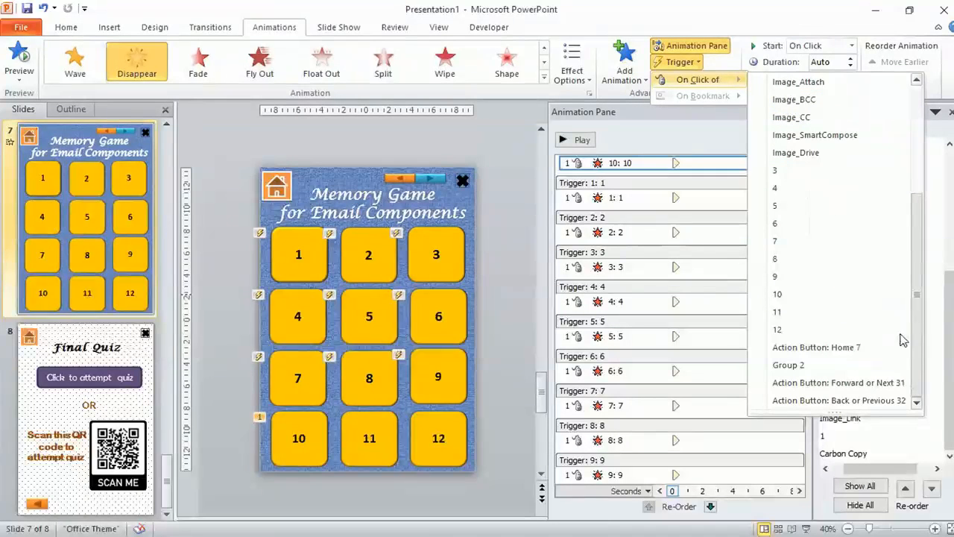
left_click(825, 297)
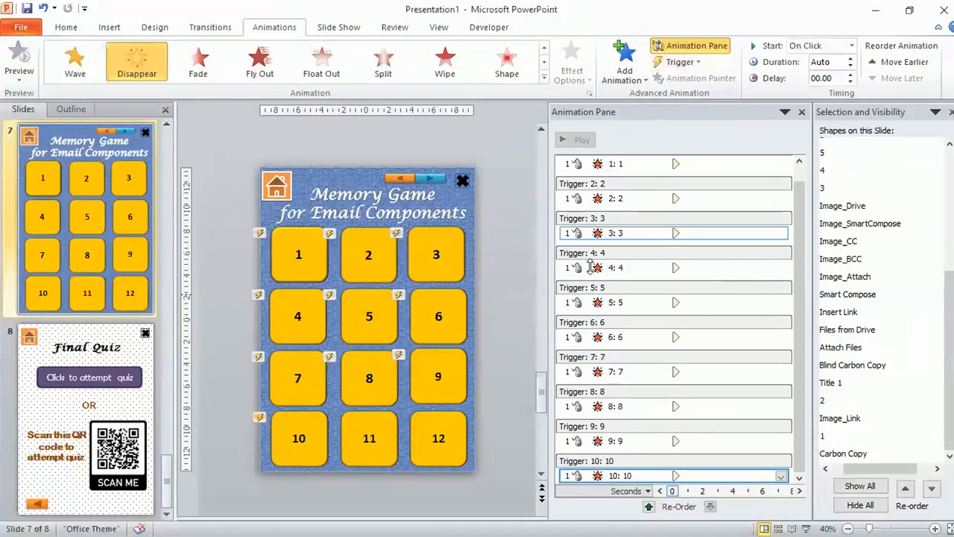
Add a Disappear exit animation to tile 11, triggered on click of shape 11
left_click(380, 457)
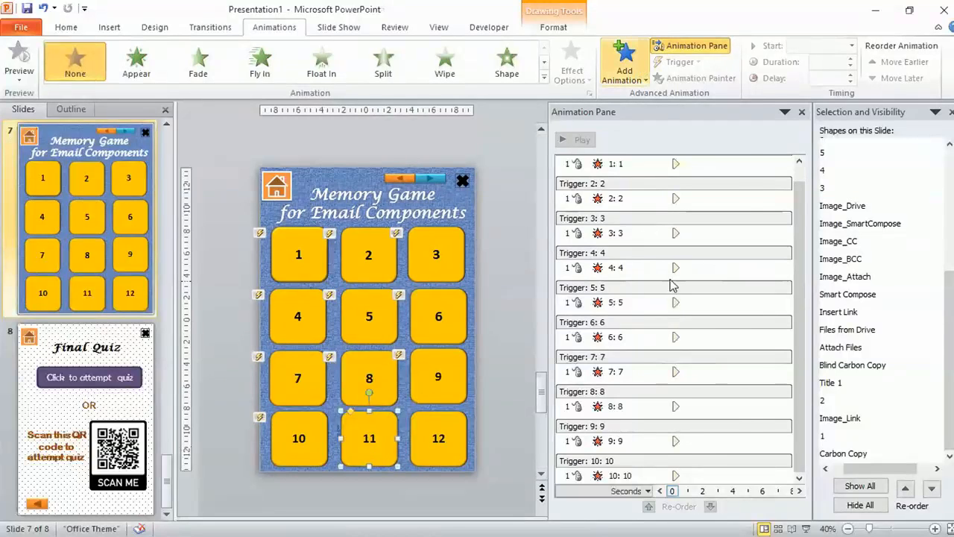
left_click(639, 69)
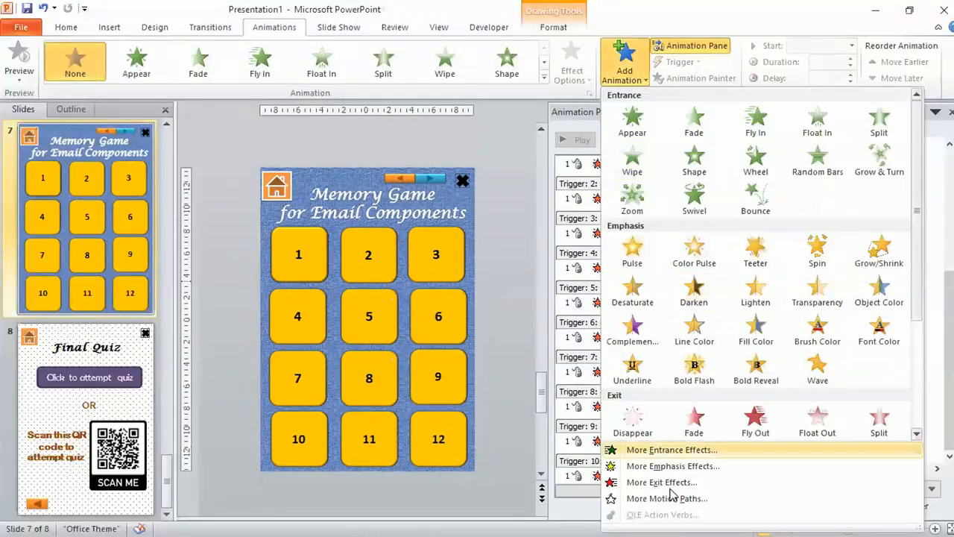
left_click(641, 425)
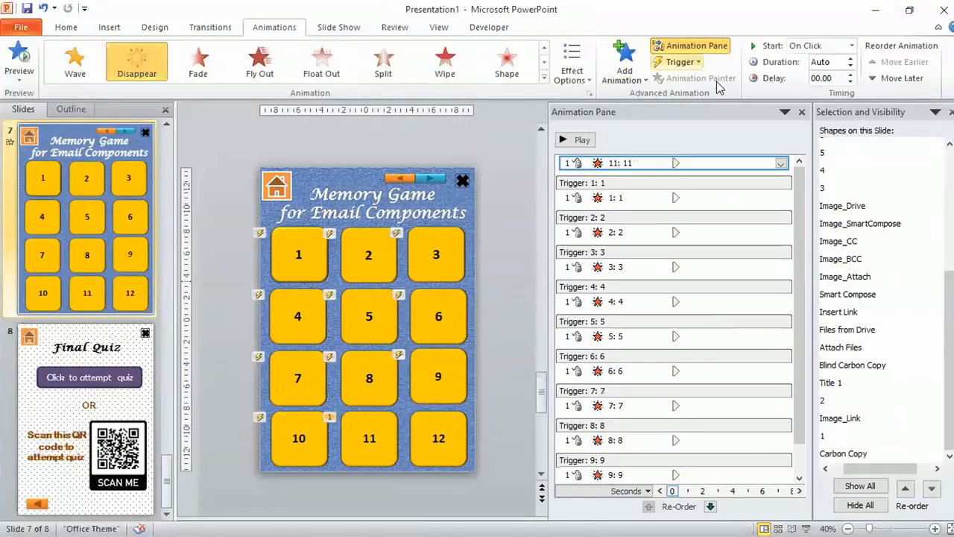
left_click(680, 62)
mouse_move(698, 79)
scroll(813, 298, "down", 4)
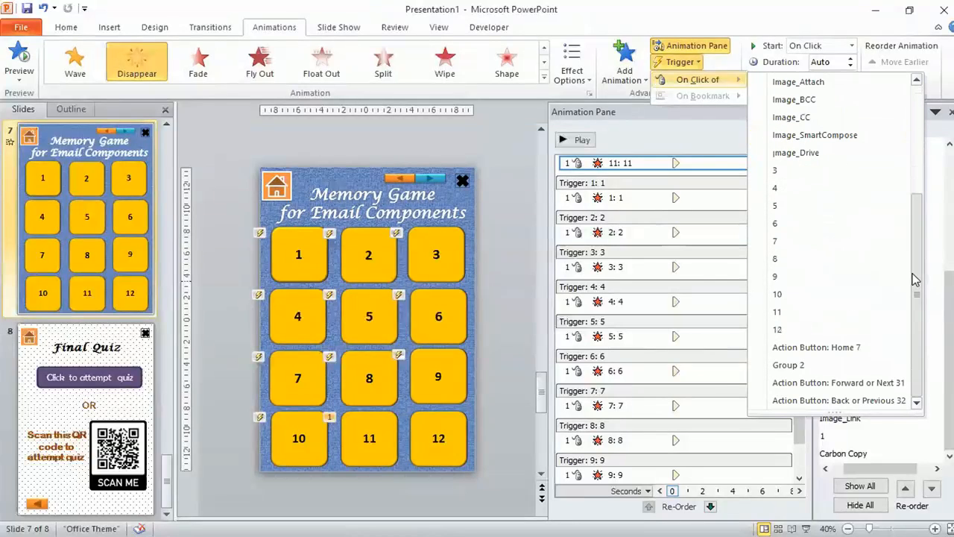
left_click(809, 319)
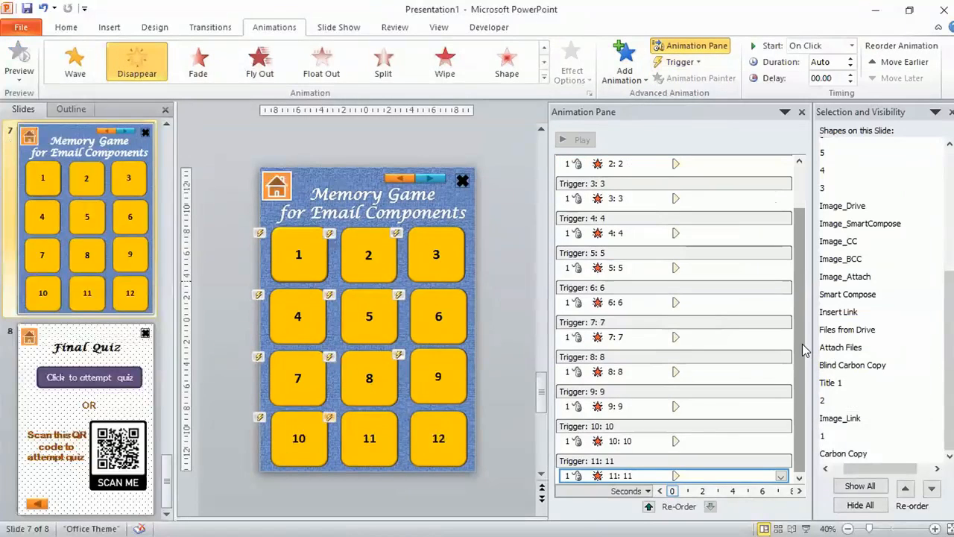
Add a Disappear exit animation to tile 12, triggered on click of shape 12
left_click(438, 449)
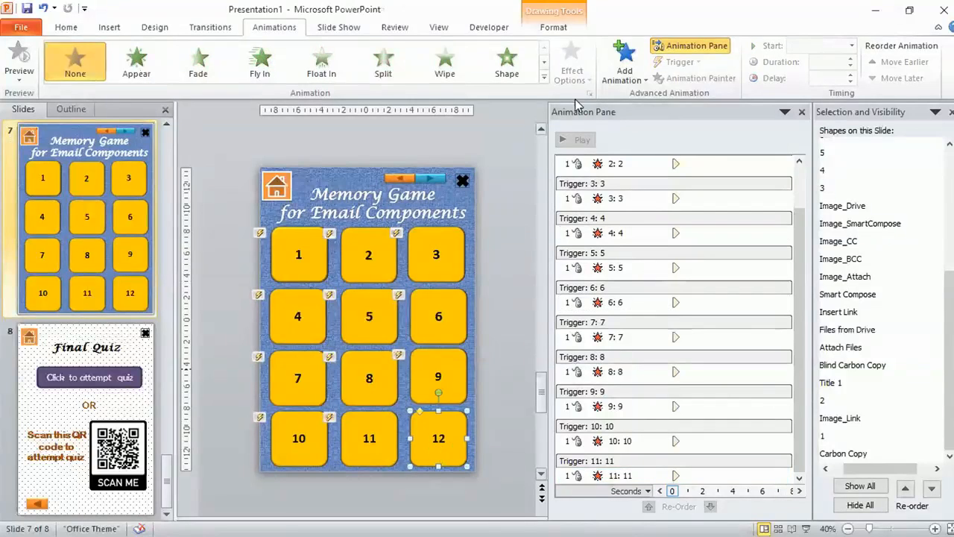
left_click(628, 80)
left_click(629, 422)
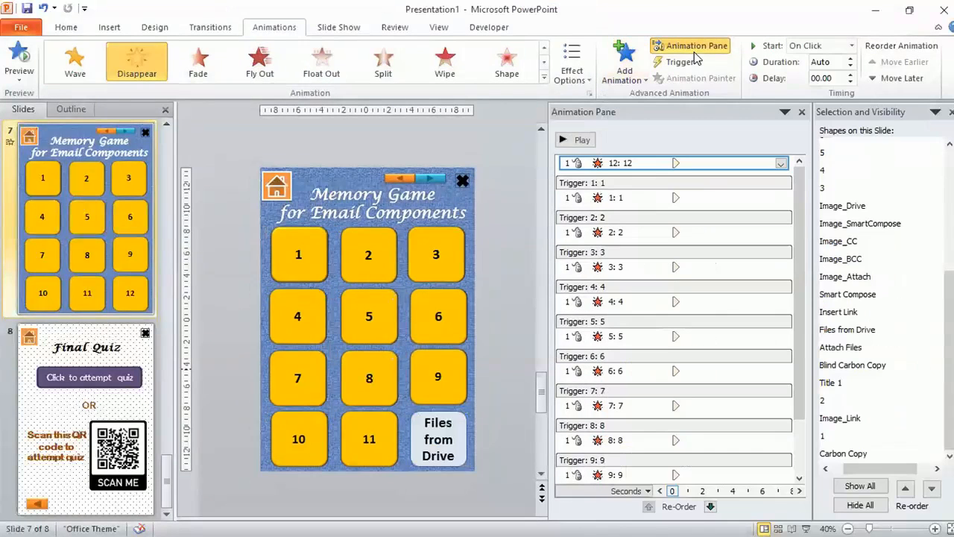
left_click(703, 64)
mouse_move(706, 80)
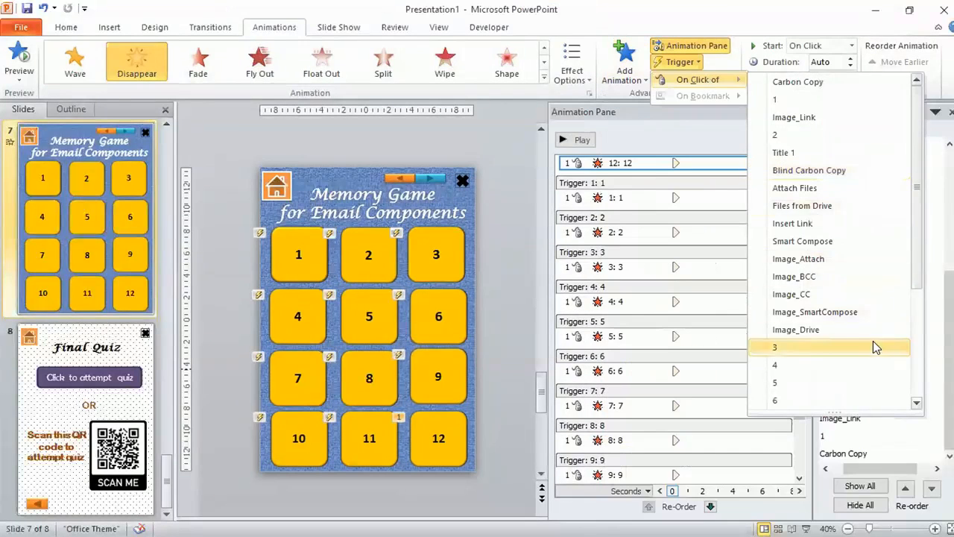
left_click(919, 270)
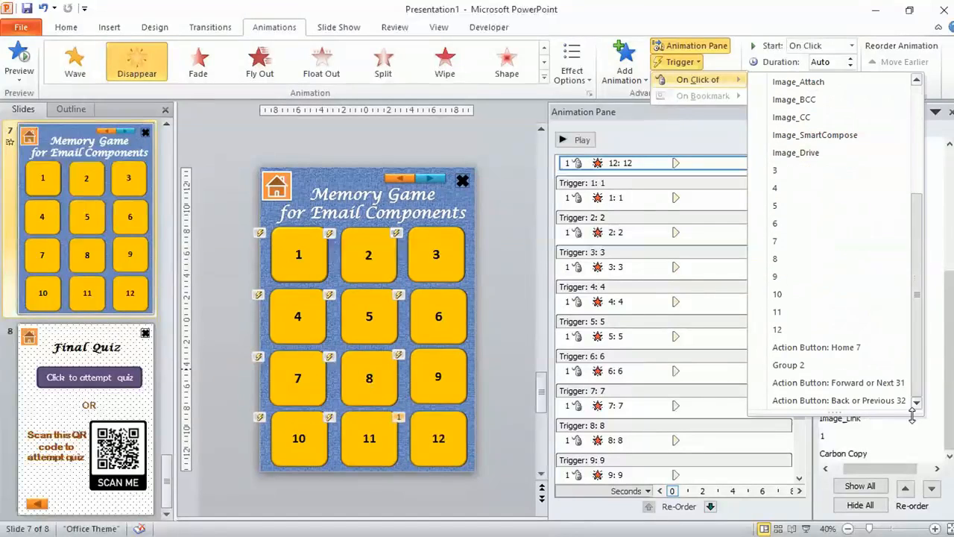
left_click(803, 335)
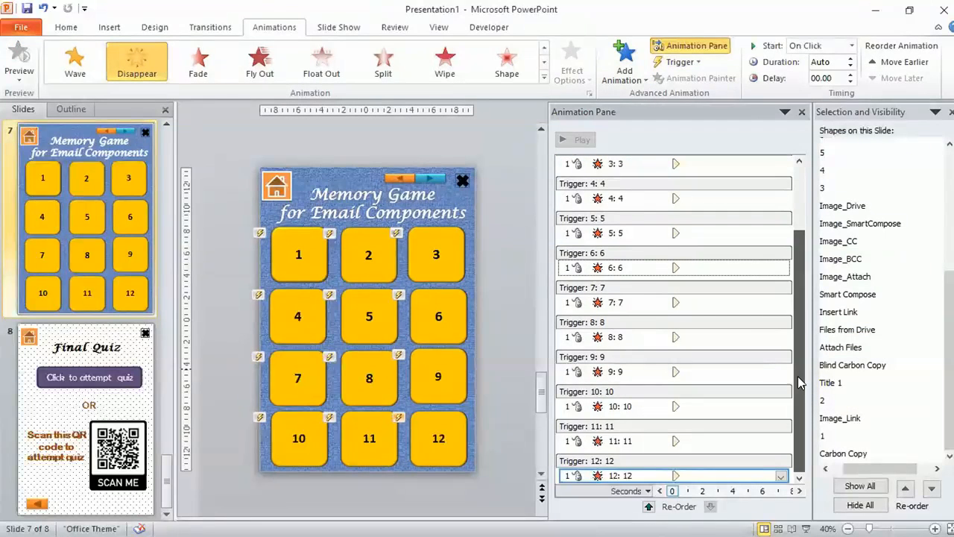
Review the triggered animations in the animation list, checking the trigger settings of tile 6's animation
left_click_drag(799, 383, 801, 300)
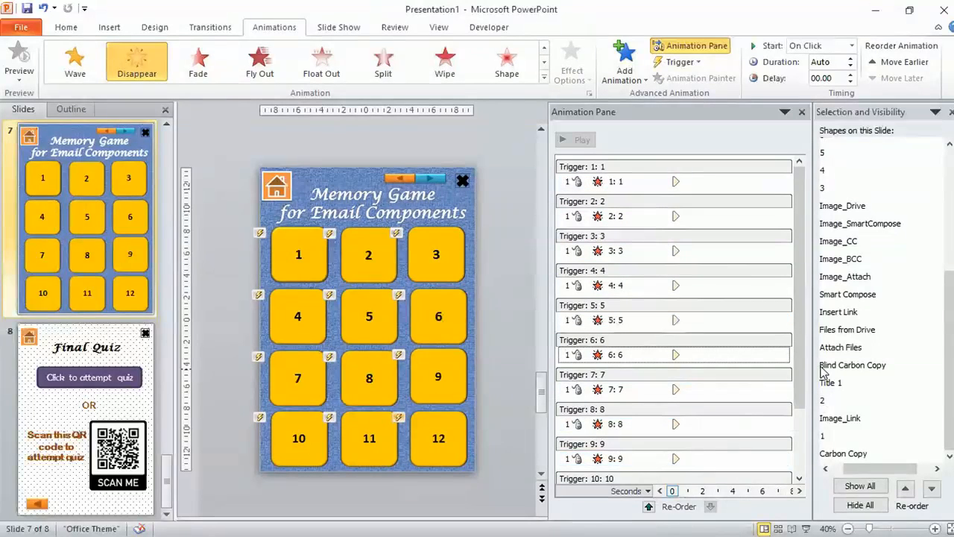
left_click_drag(805, 352, 805, 387)
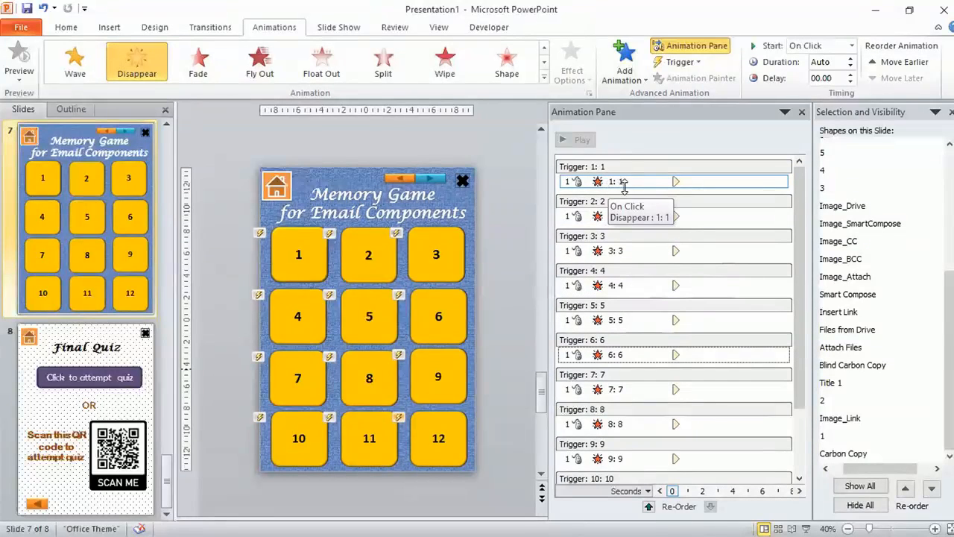
left_click(638, 354)
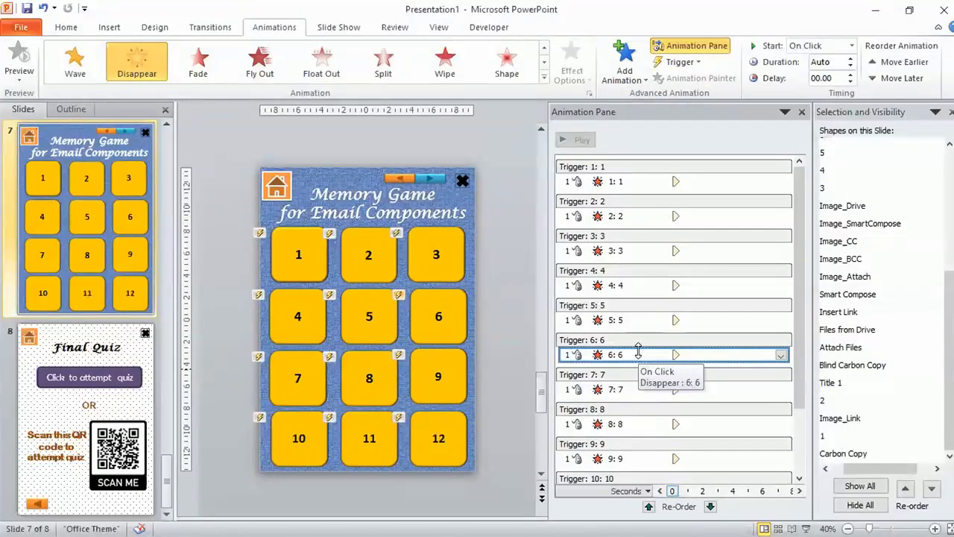
left_click(699, 63)
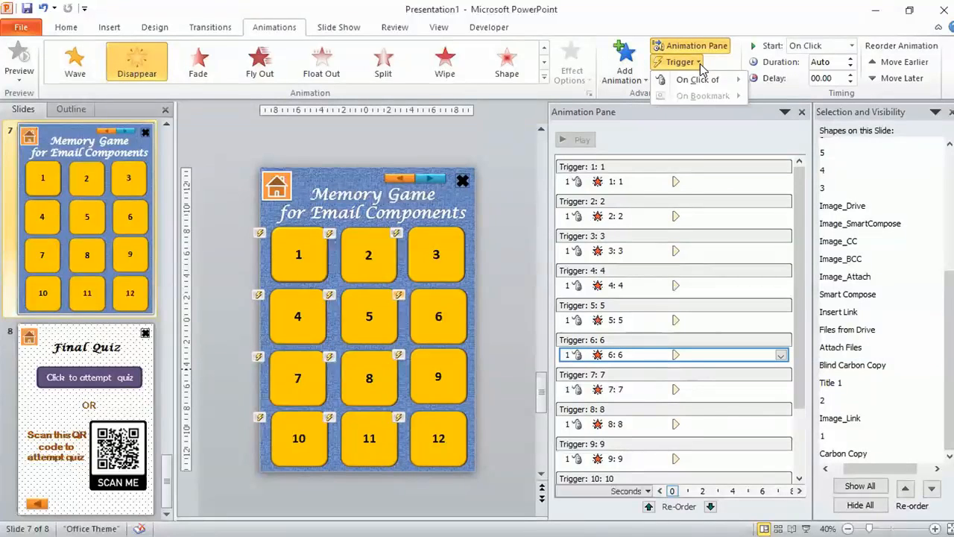
left_click(800, 180)
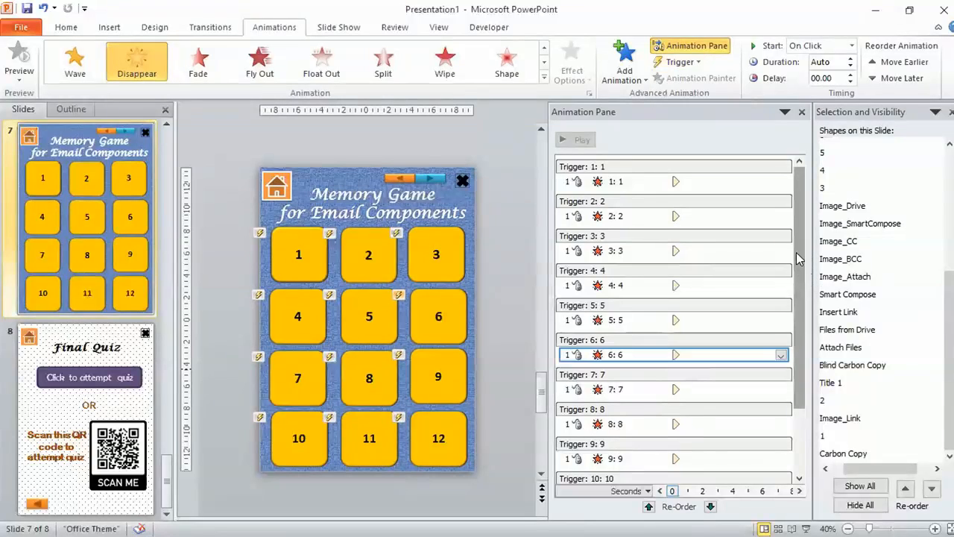
left_click_drag(808, 277, 800, 383)
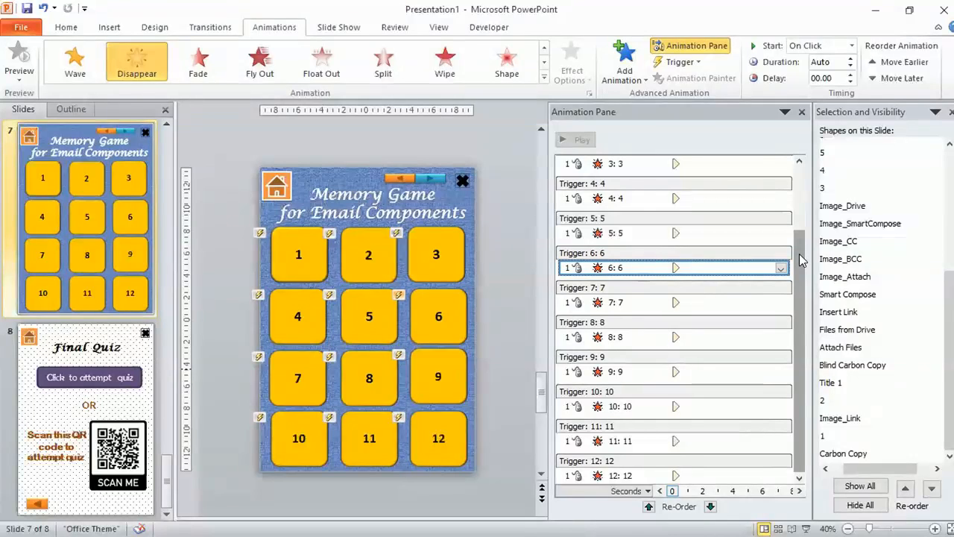
Add an Appear entrance animation to tile 1
left_click(319, 256)
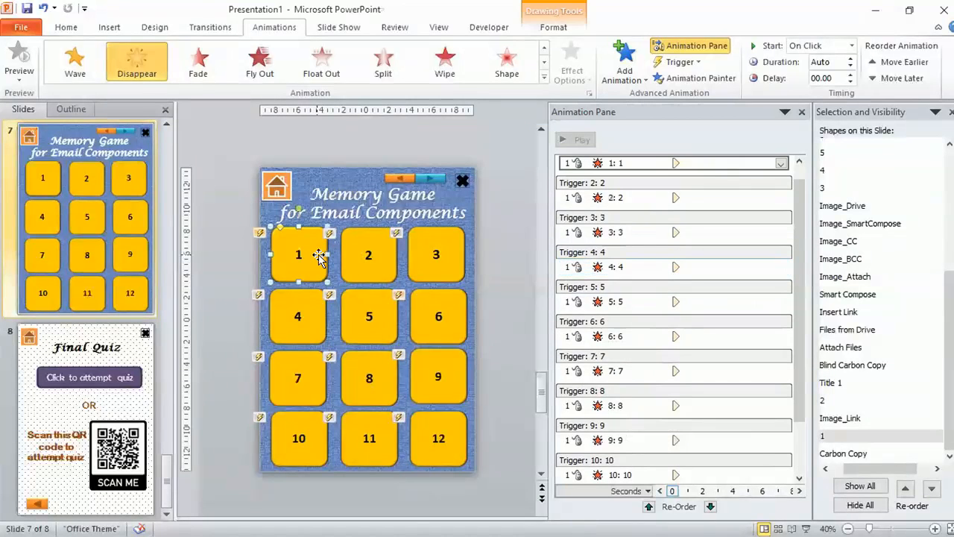
left_click(628, 83)
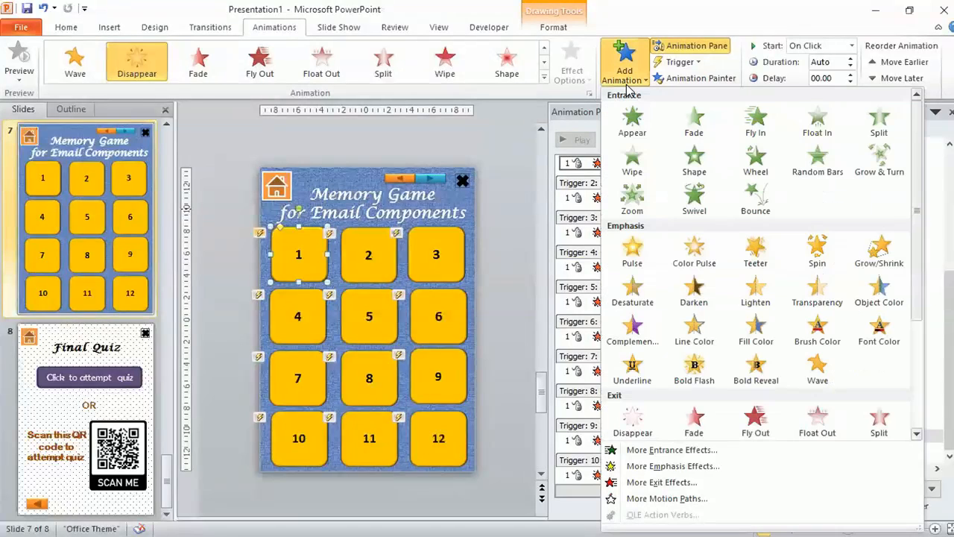
left_click(651, 135)
Move tile 1 off the slide to check the card beneath it, then undo the move
left_click_drag(799, 202, 797, 242)
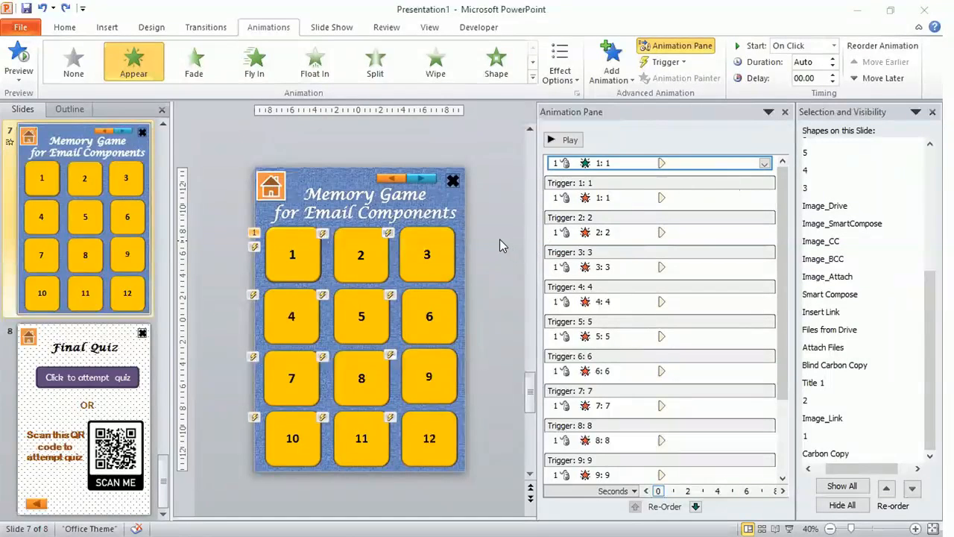
left_click(284, 258)
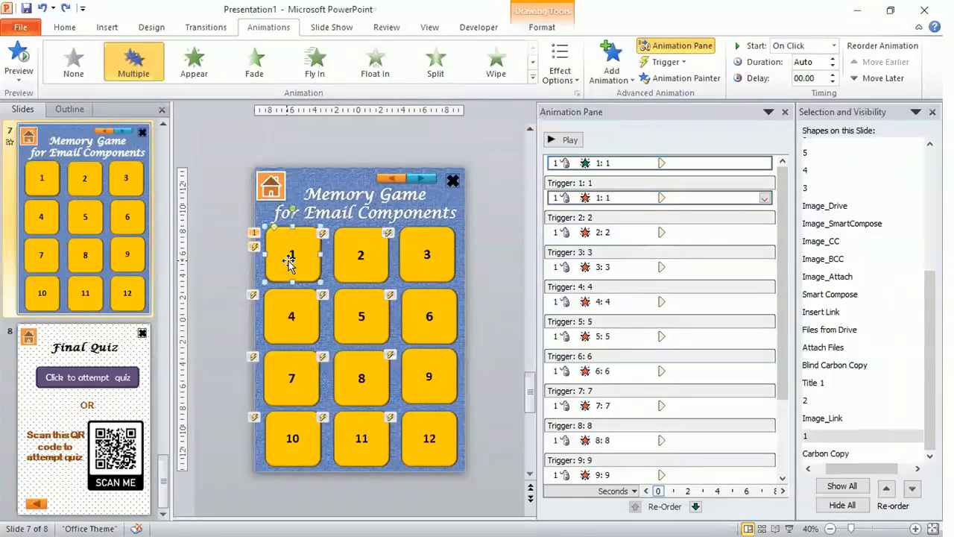
left_click_drag(284, 258, 232, 262)
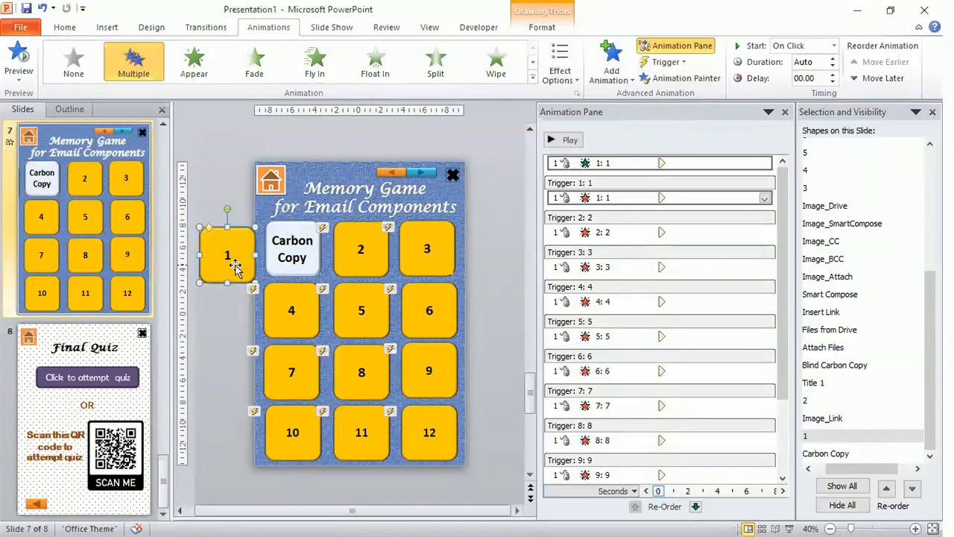
key("ctrl+z")
key("ctrl+z")
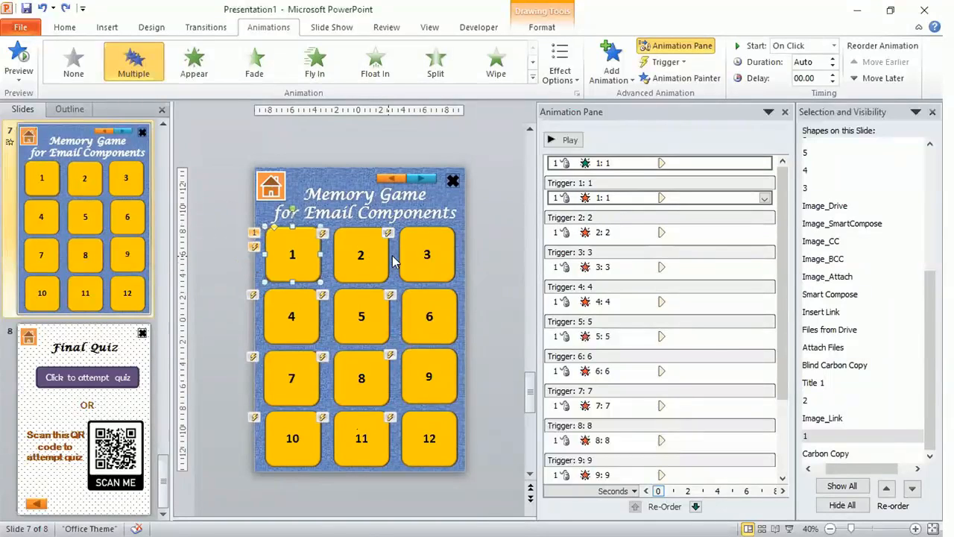
left_click(499, 247)
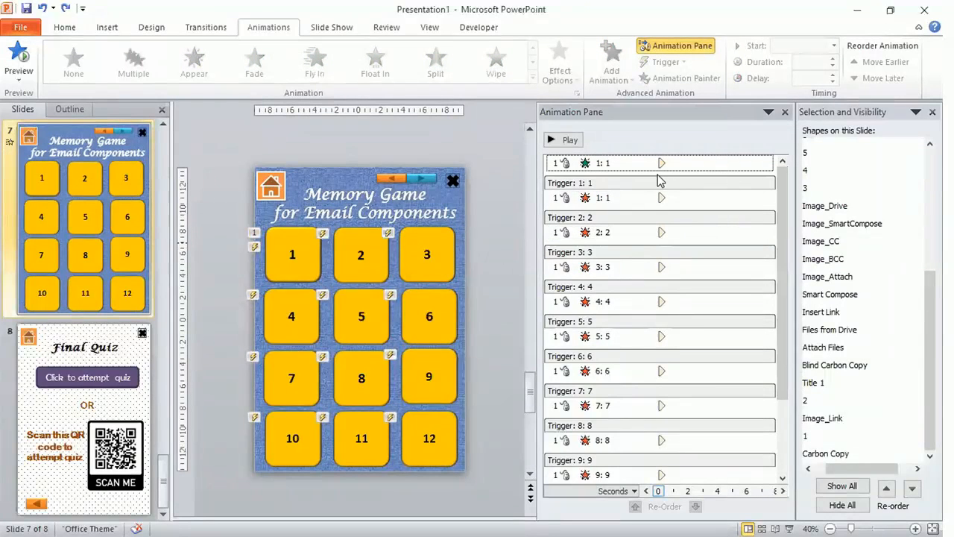
Set tile 1's Appear animation to trigger on click of the Carbon Copy card
left_click(694, 159)
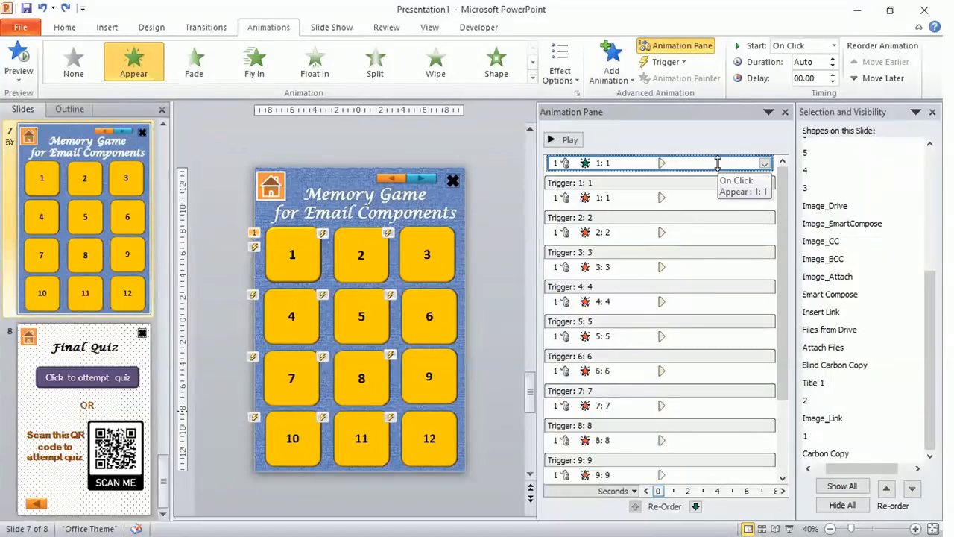
left_click(684, 63)
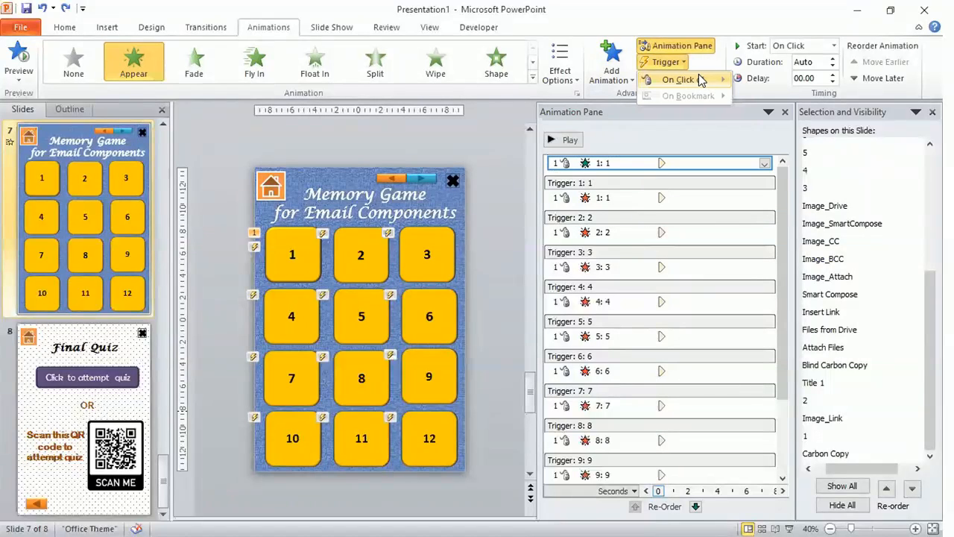
mouse_move(714, 81)
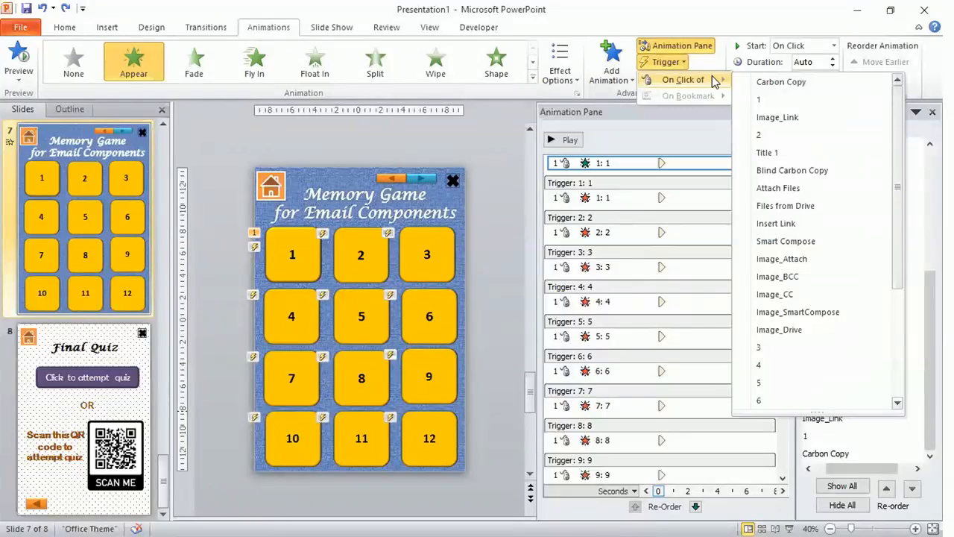
left_click(826, 83)
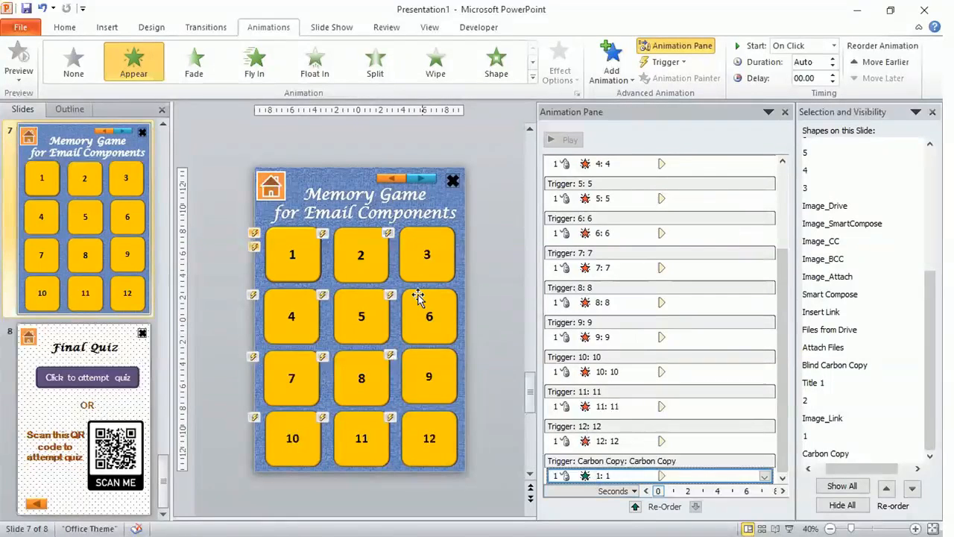
left_click(372, 256)
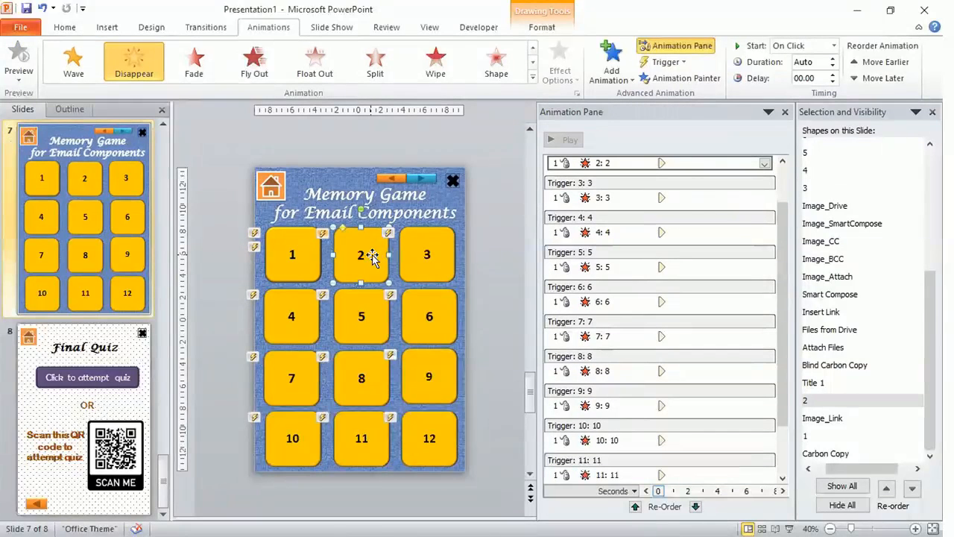
left_click(508, 251)
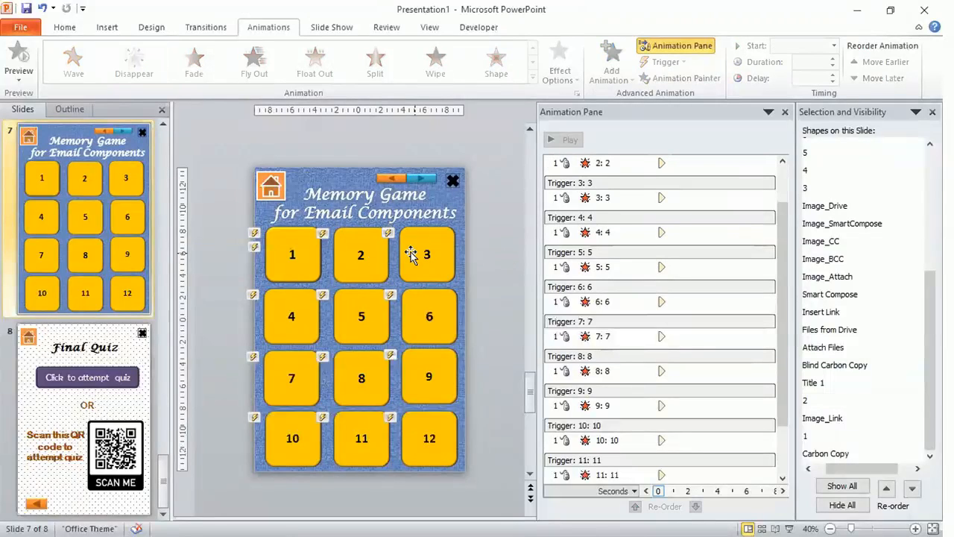
Move tile 2 aside to check the card beneath it, then undo the move
left_click(360, 253)
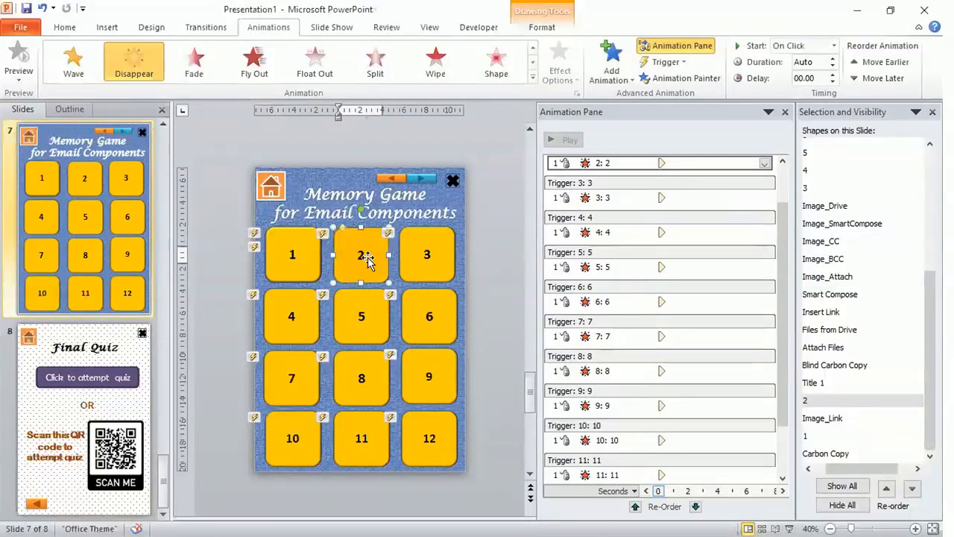
left_click_drag(370, 260, 323, 214)
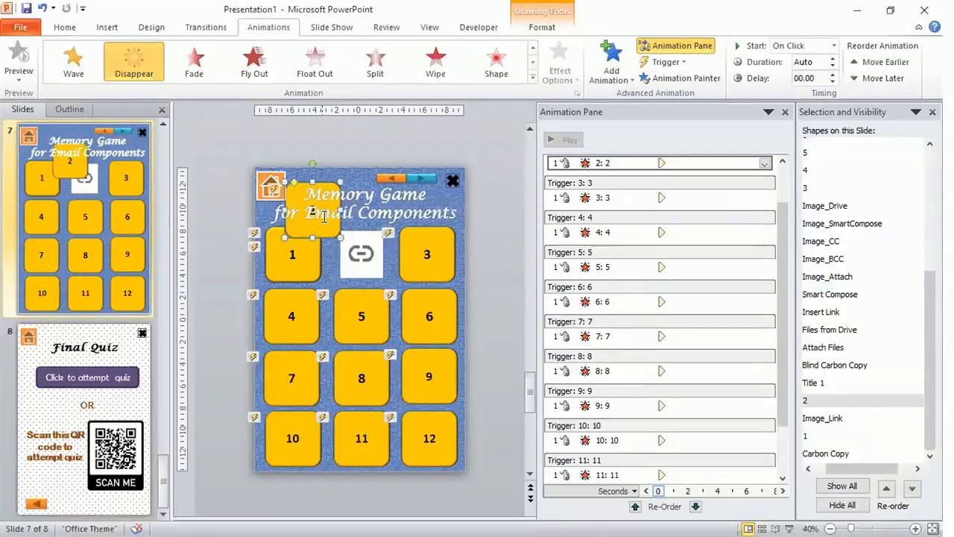
left_click(488, 272)
key("ctrl+z")
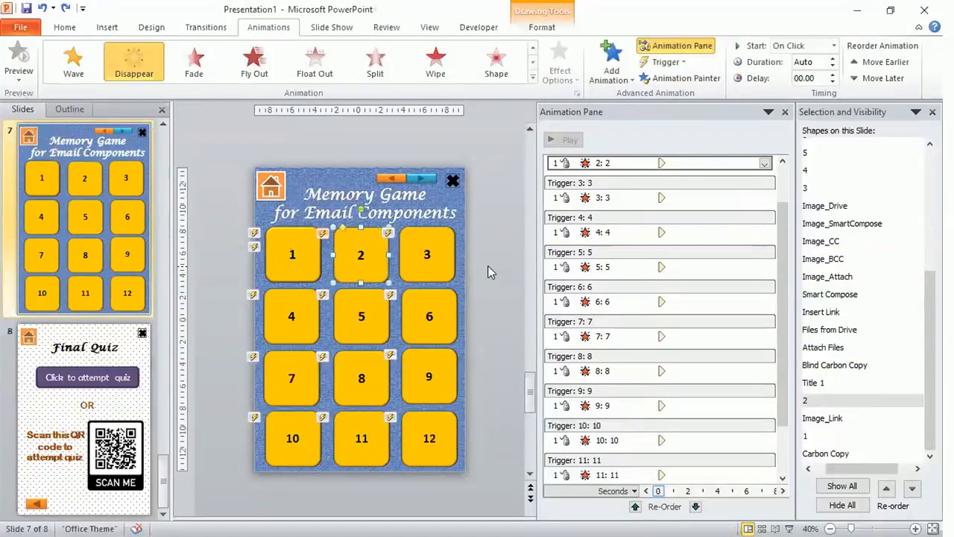
left_click(488, 272)
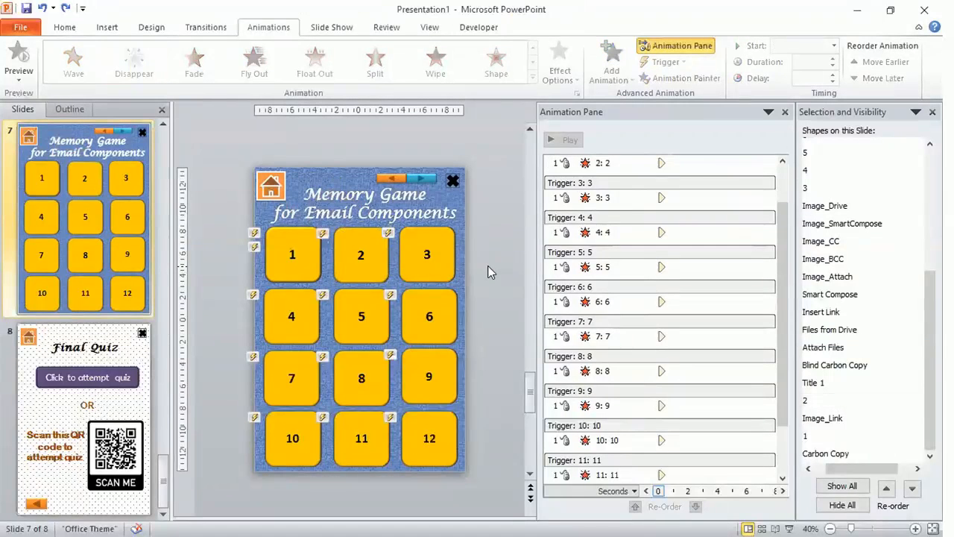
Add an Appear entrance animation to tile 2, triggered on click of Image_Link
left_click(353, 257)
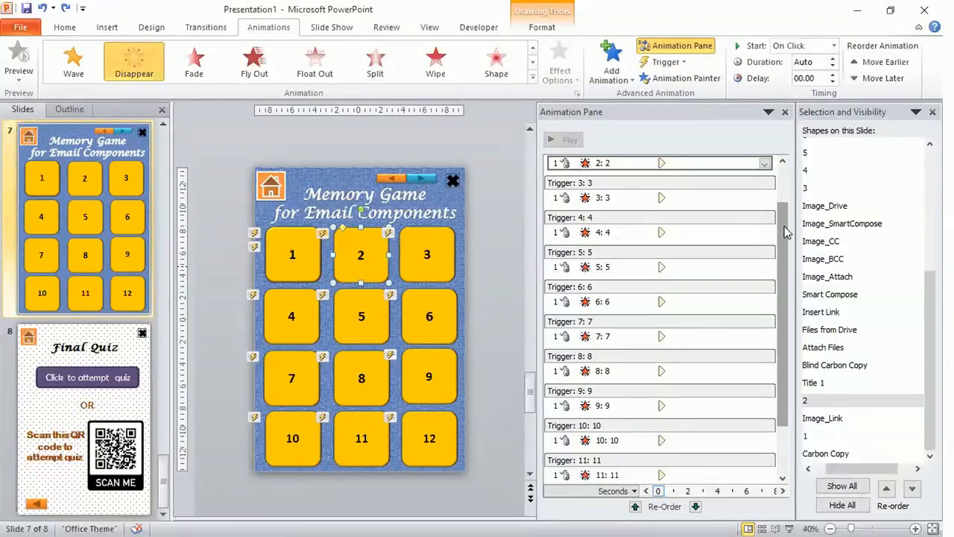
left_click(782, 162)
left_click(783, 163)
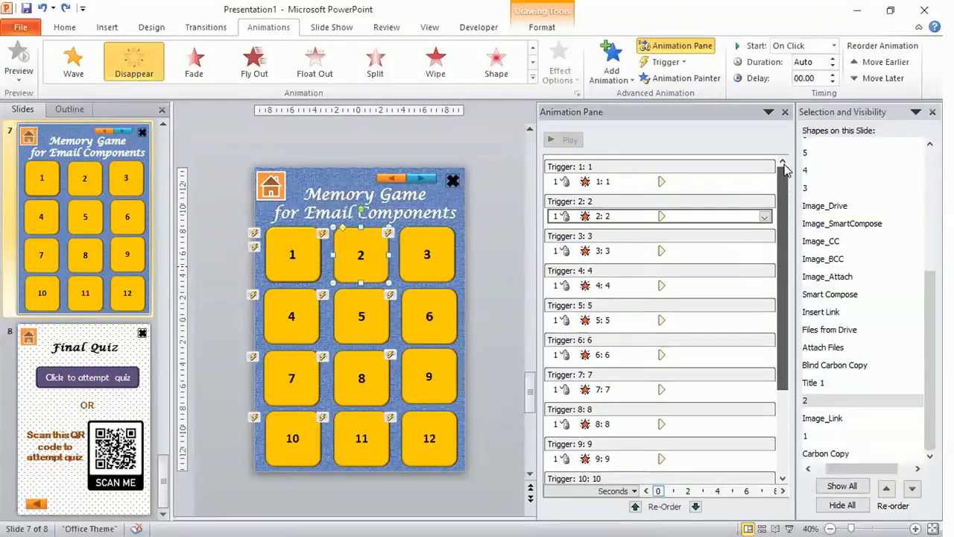
left_click(611, 79)
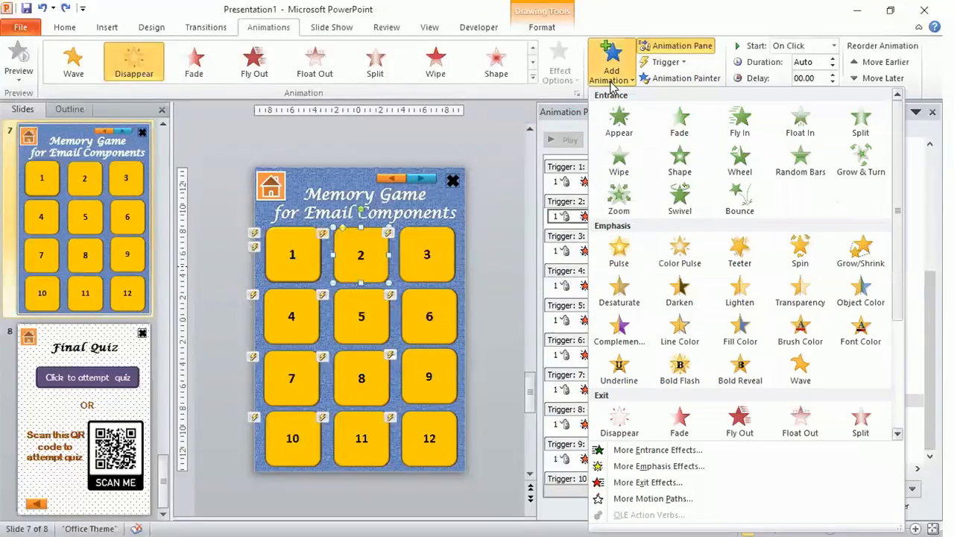
left_click(639, 132)
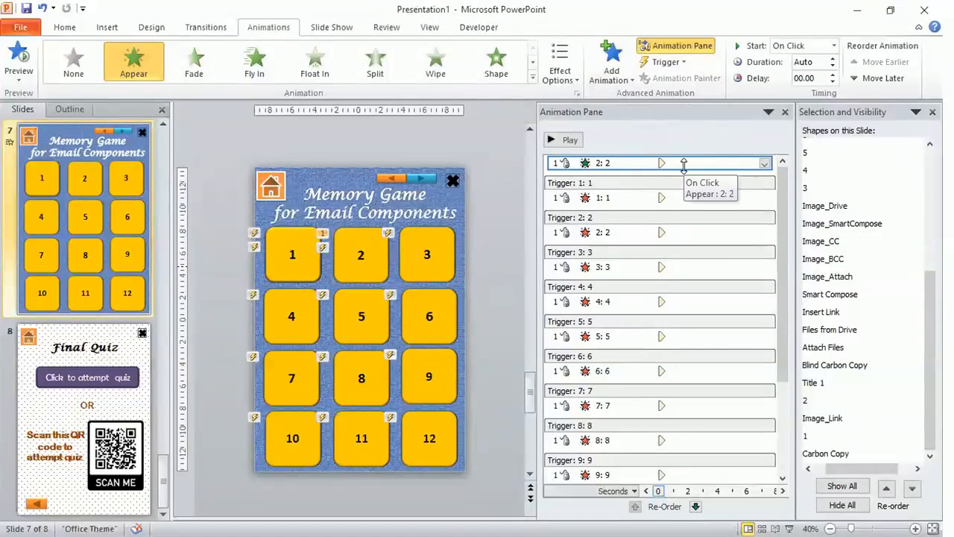
left_click(685, 63)
mouse_move(718, 86)
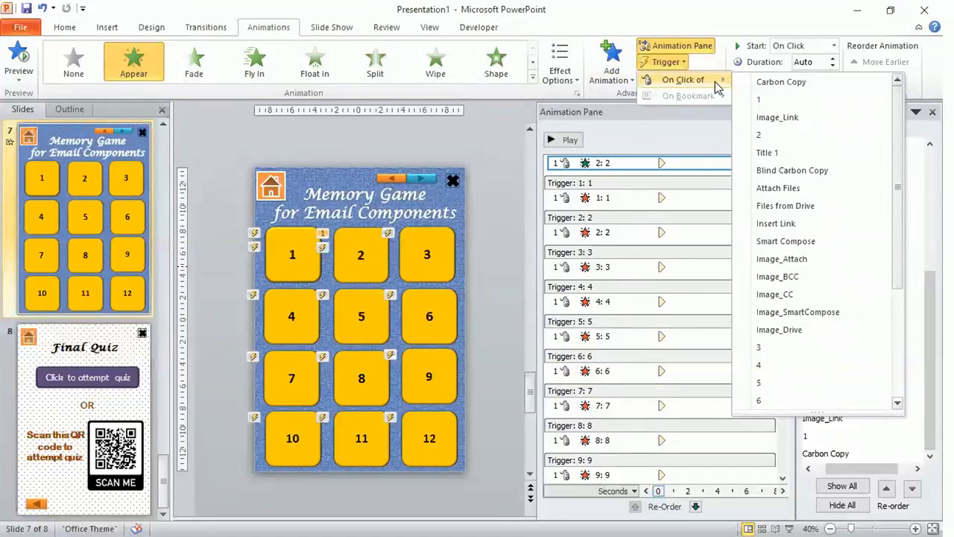
left_click(823, 123)
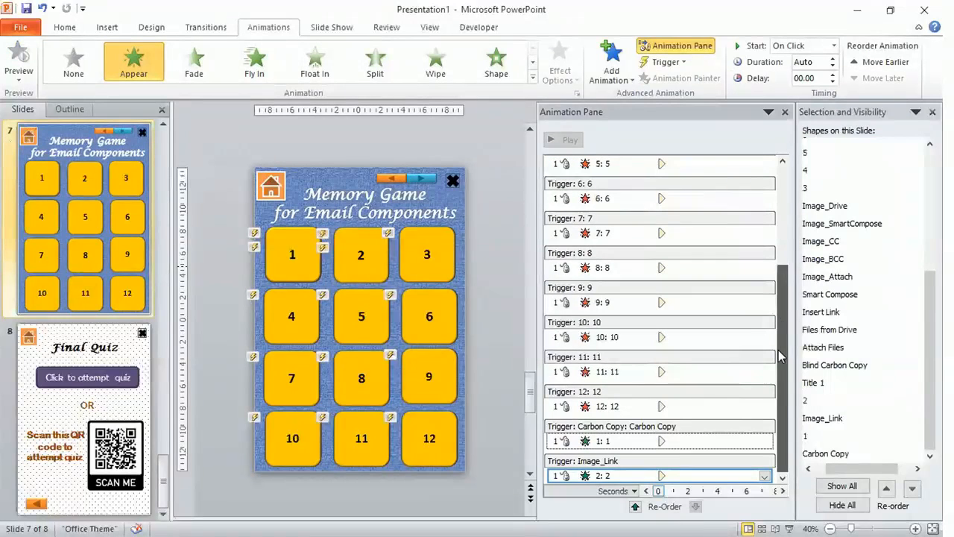
Add an Appear entrance animation to tile 3, triggered on click of the Smart Compose card
left_click(425, 234)
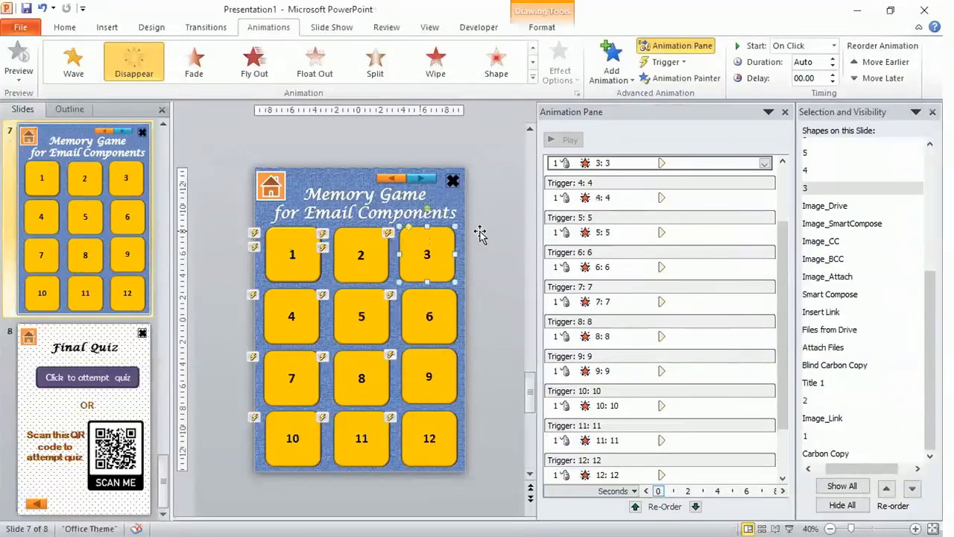
left_click(627, 81)
left_click(625, 128)
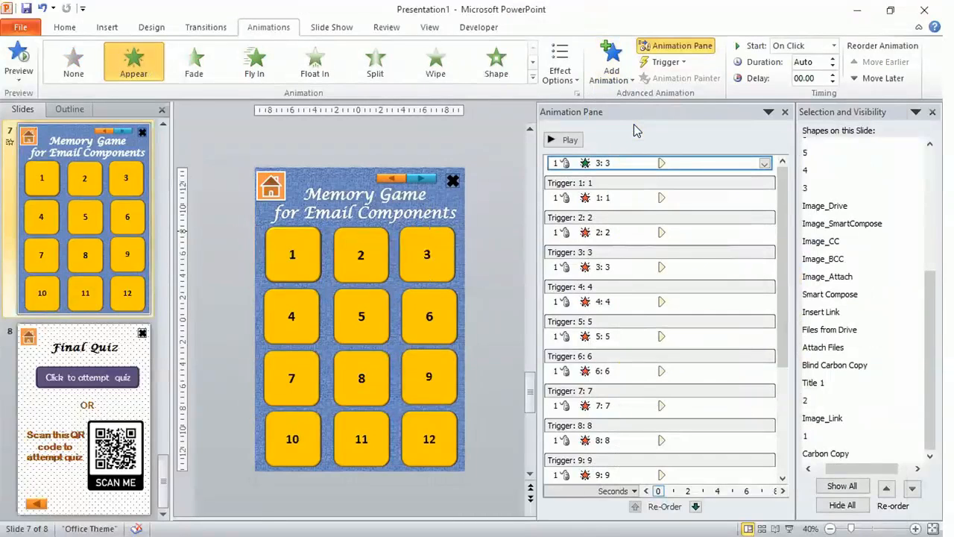
left_click(680, 63)
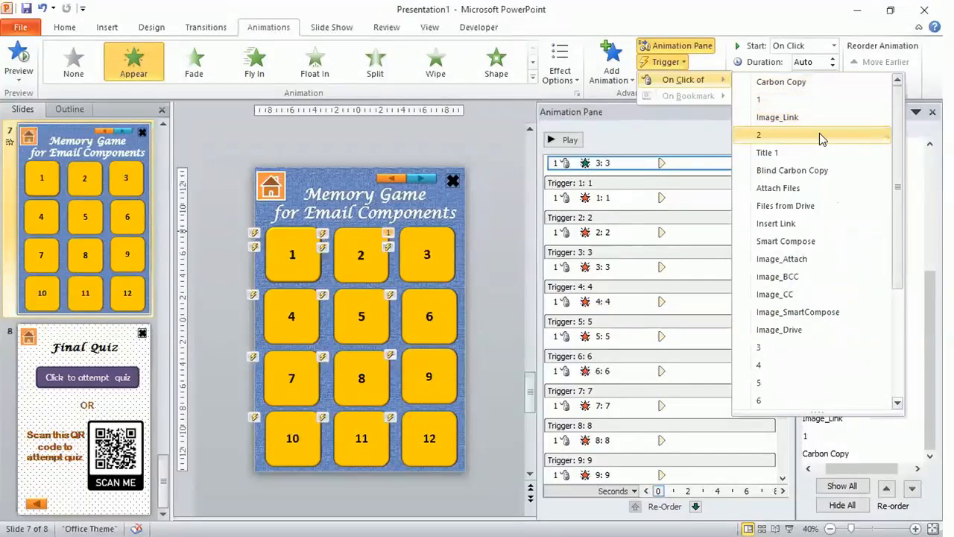
left_click(822, 243)
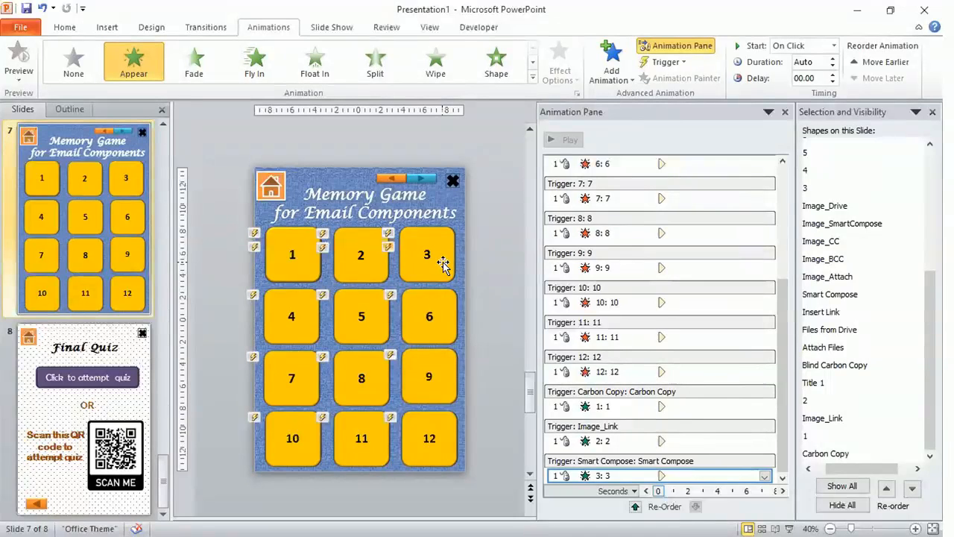
Move tile 3 aside to check the card beneath it, then undo the move
left_click_drag(443, 265, 522, 261)
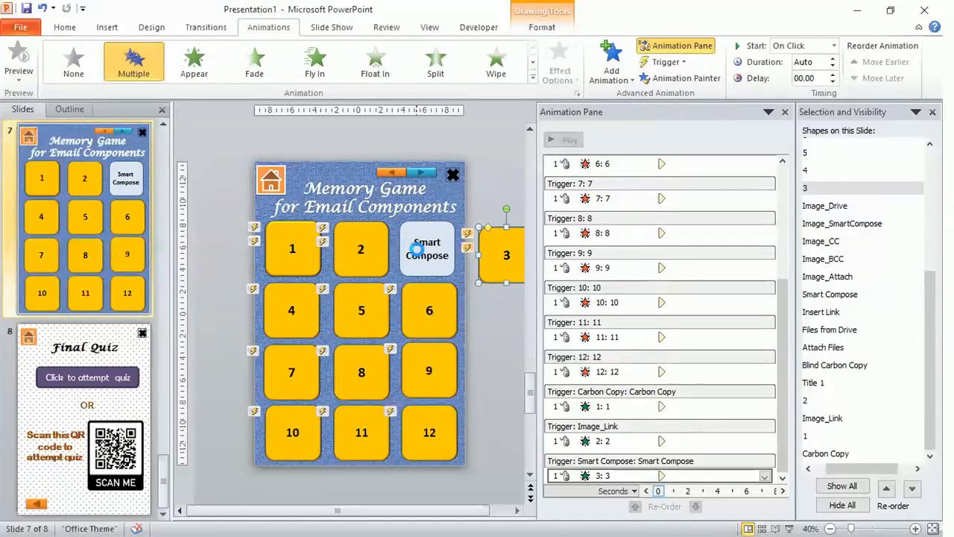
key("ctrl+z")
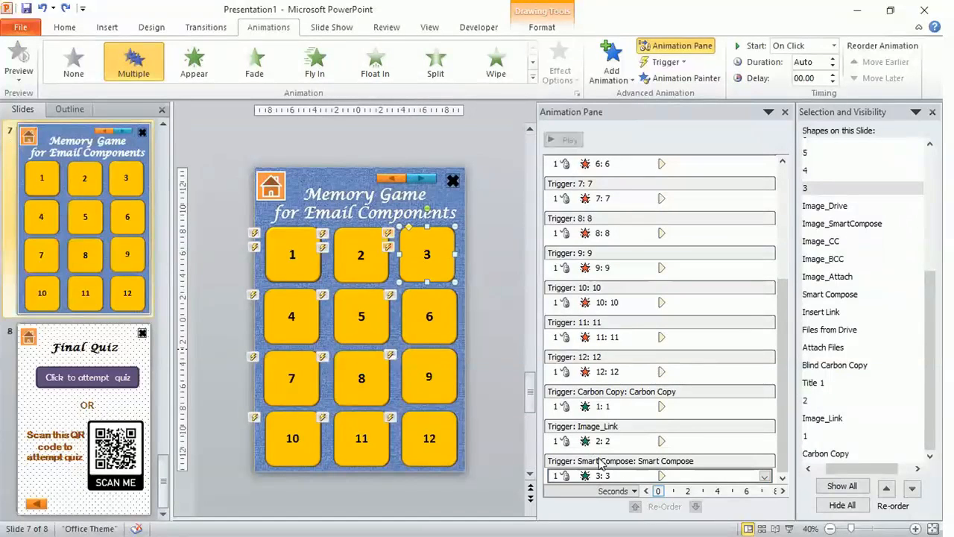
Add an Appear entrance animation to tile 4, triggered on click of the Insert Link card
left_click(298, 345)
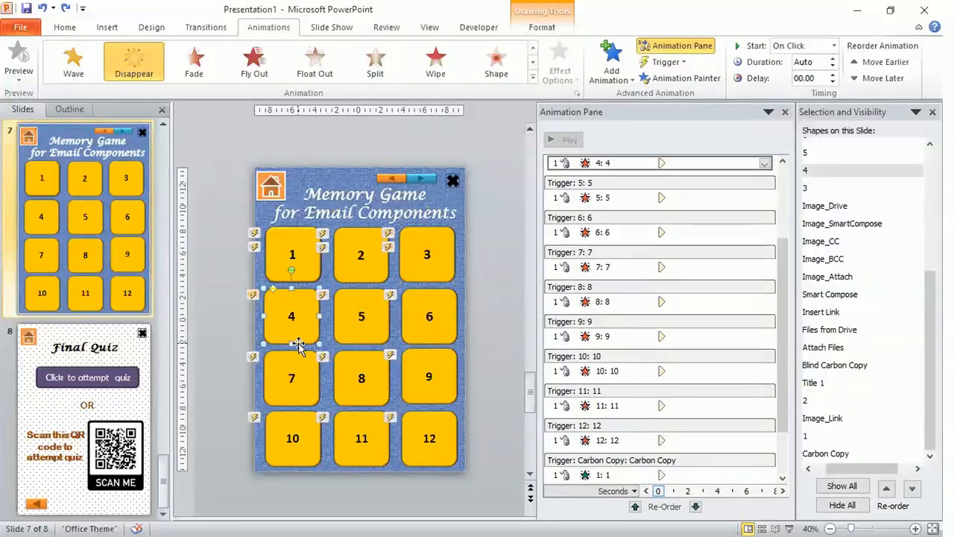
left_click(630, 75)
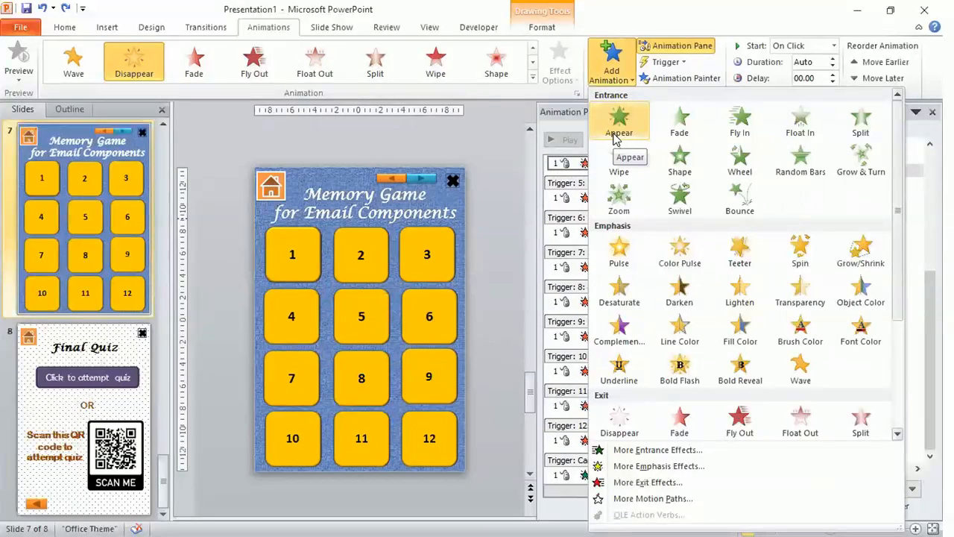
left_click(618, 134)
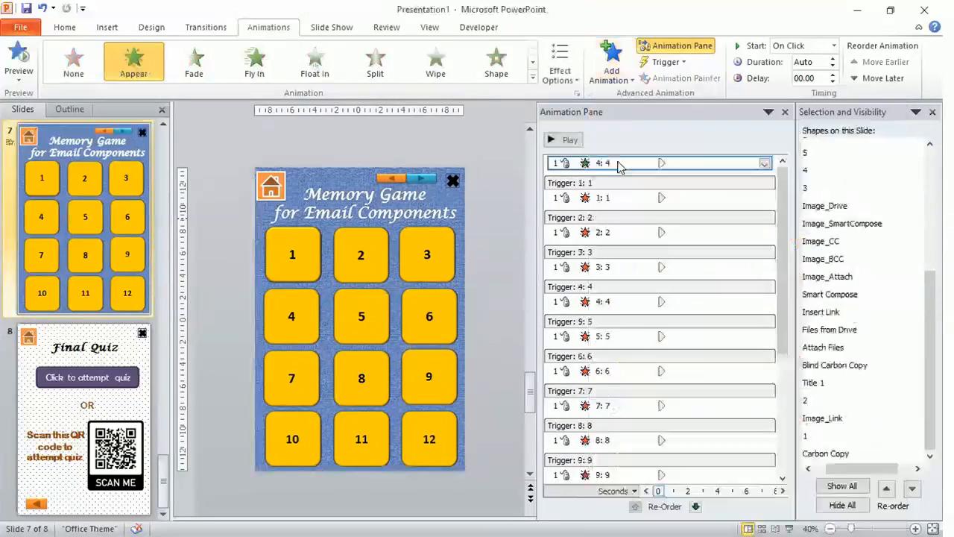
left_click(681, 64)
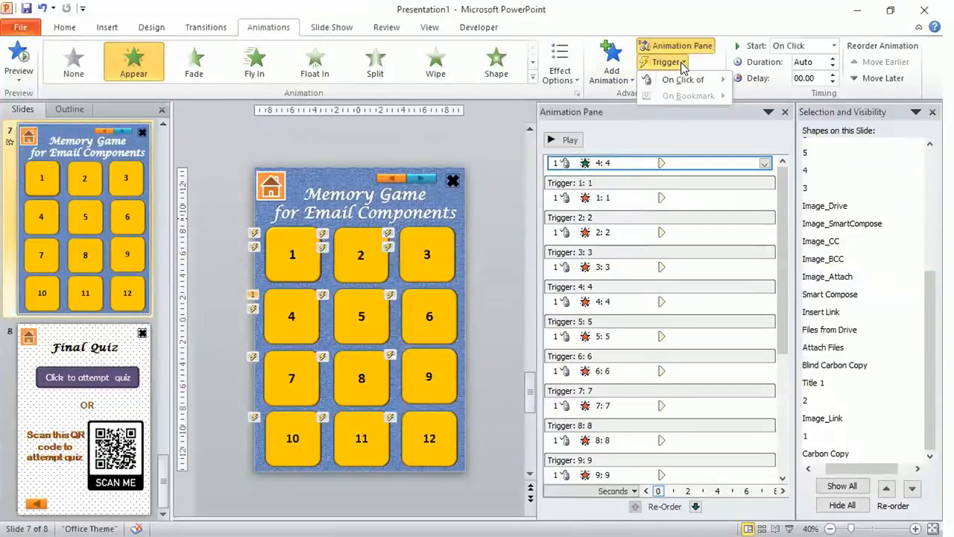
mouse_move(721, 86)
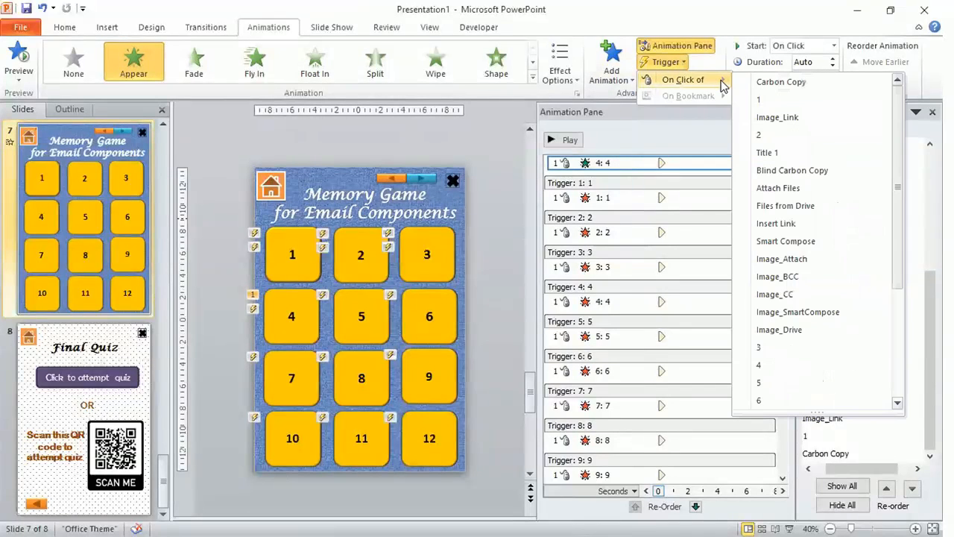
left_click(803, 224)
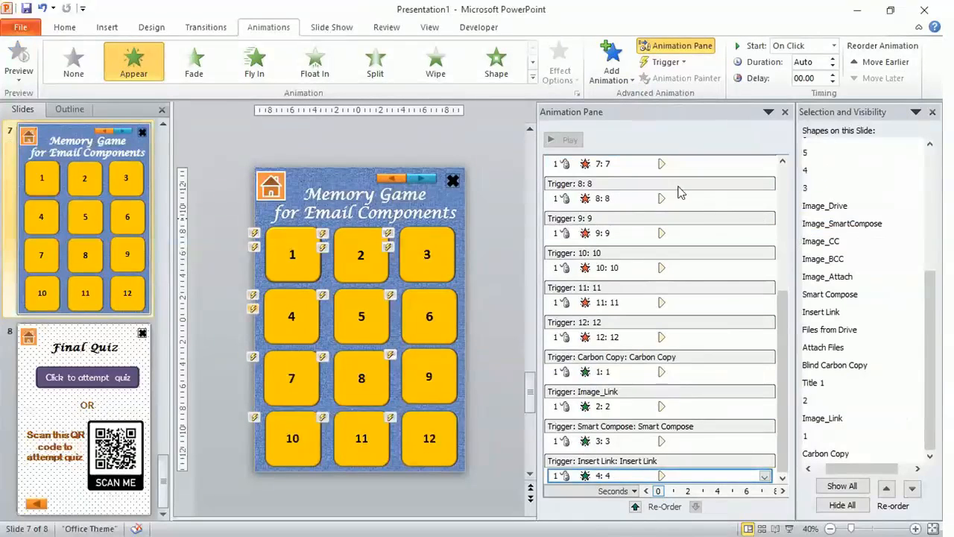
Add an Appear entrance animation to tile 5, triggered on click of Image_Drive
left_click(349, 324)
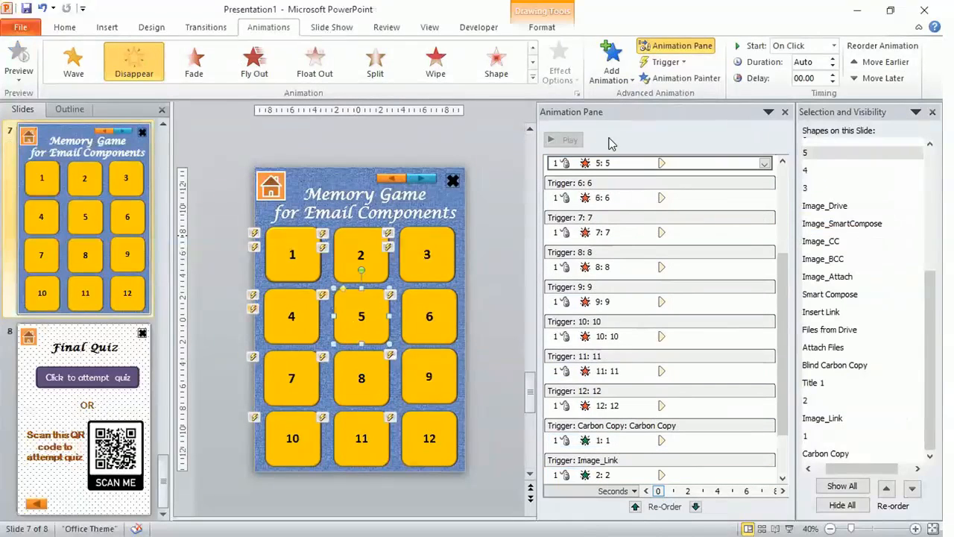
left_click(627, 79)
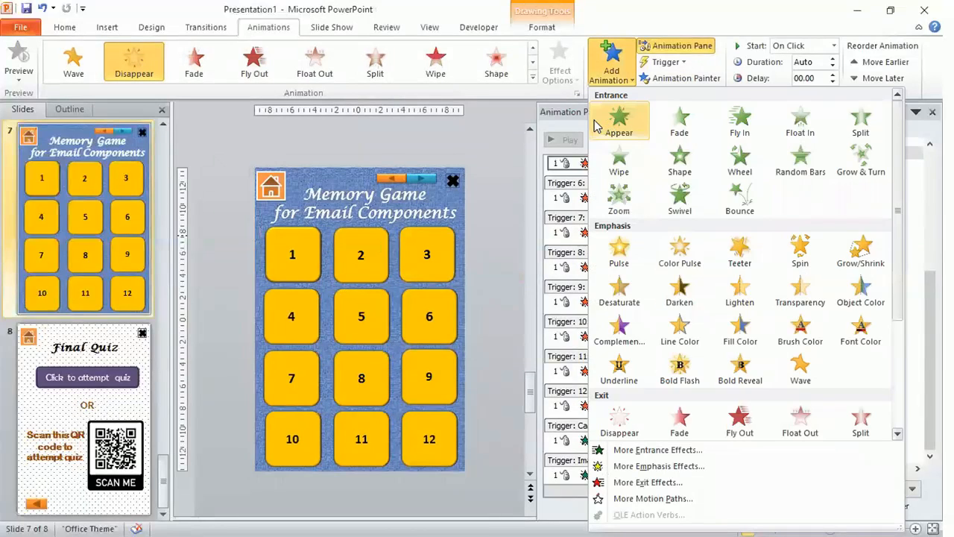
left_click(596, 127)
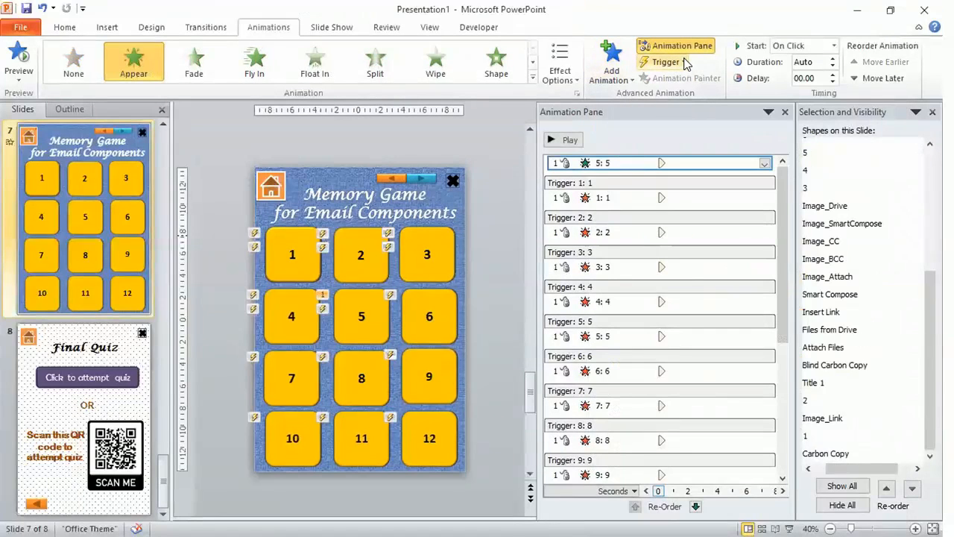
left_click(665, 62)
mouse_move(724, 84)
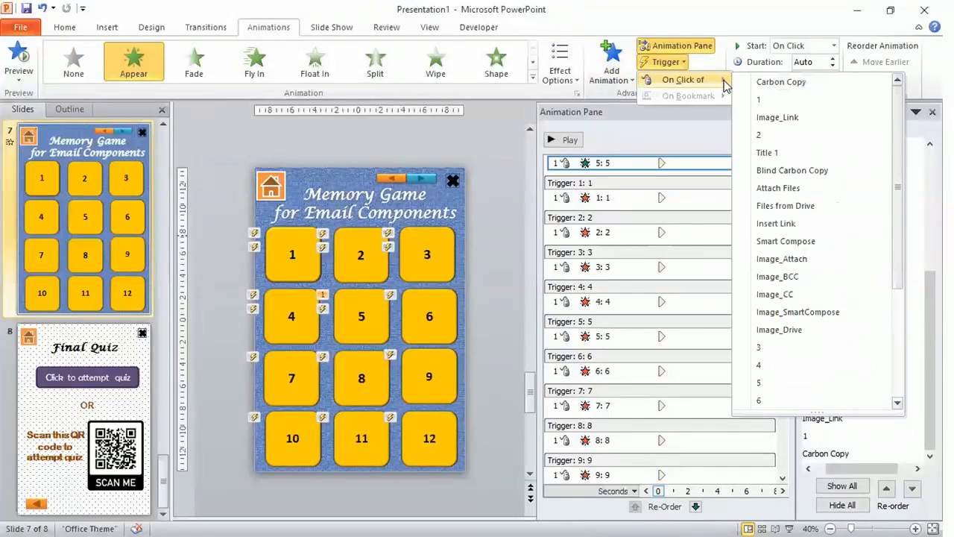
left_click(810, 332)
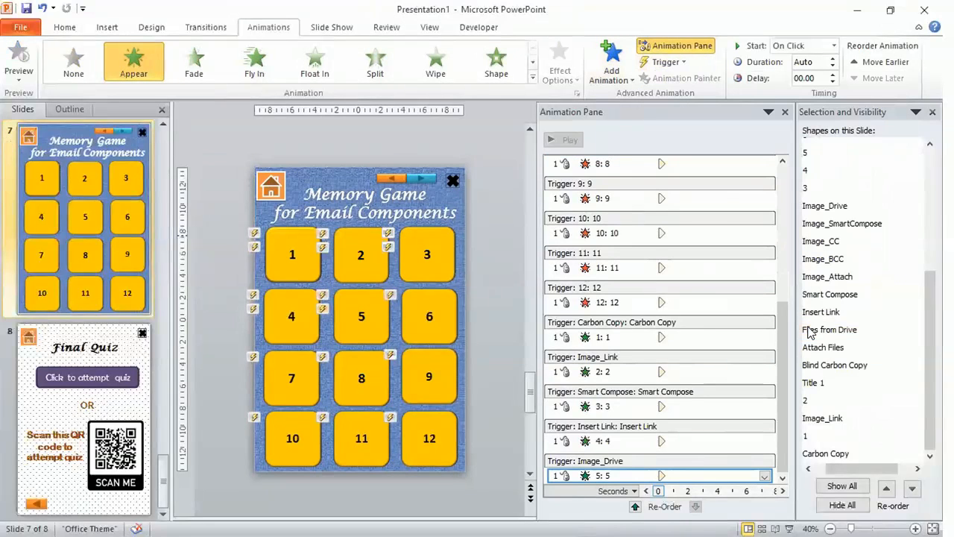
Add an Appear entrance animation to tile 6, triggered on click of the Blind Carbon Copy card
left_click(448, 318)
left_click(613, 77)
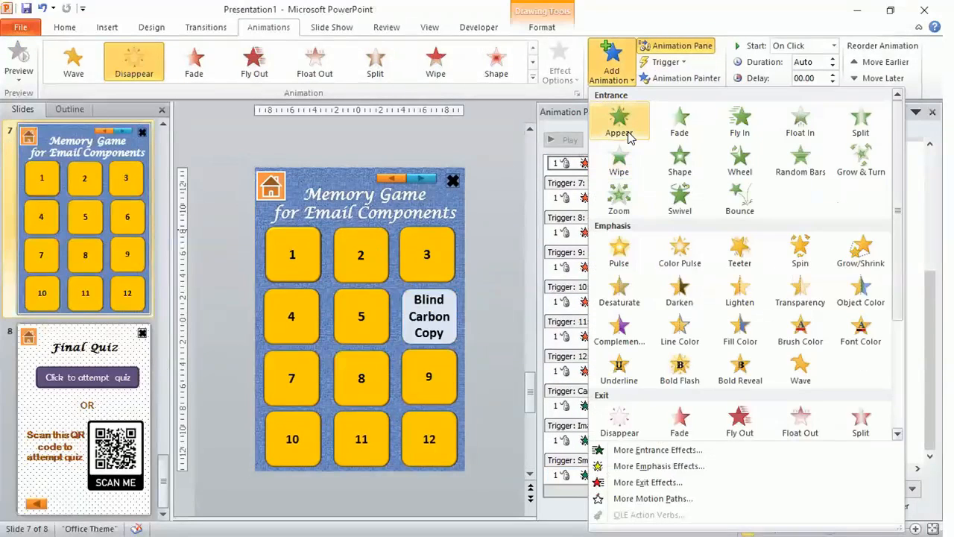
left_click(627, 136)
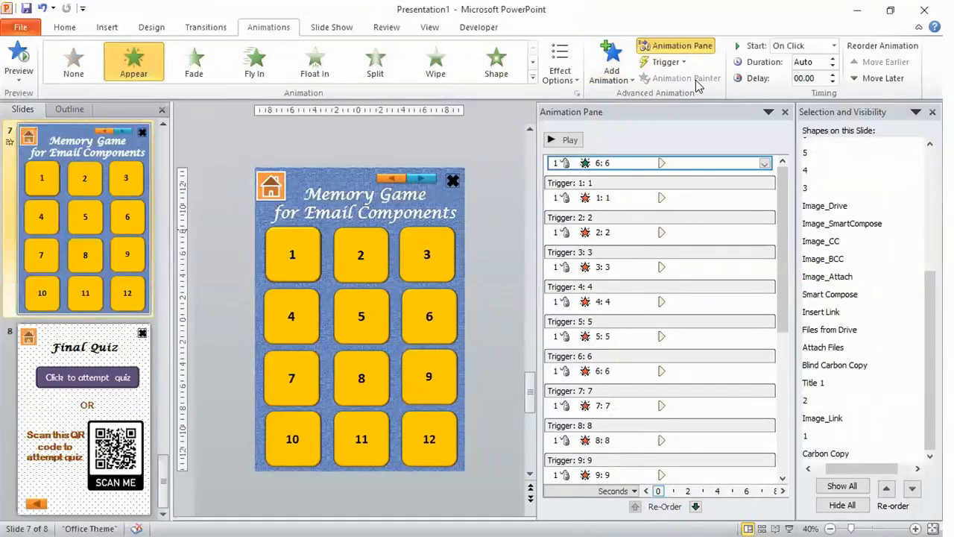
left_click(666, 62)
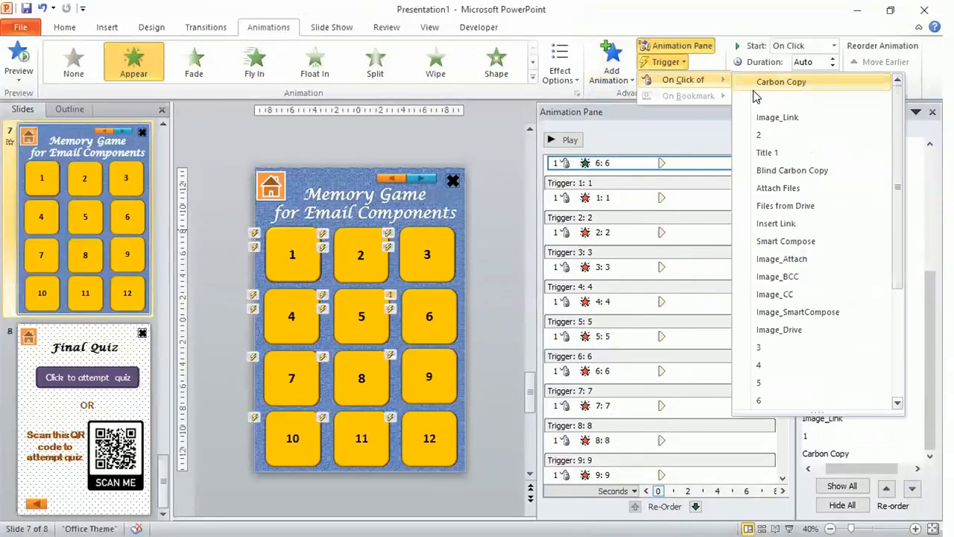
left_click(791, 170)
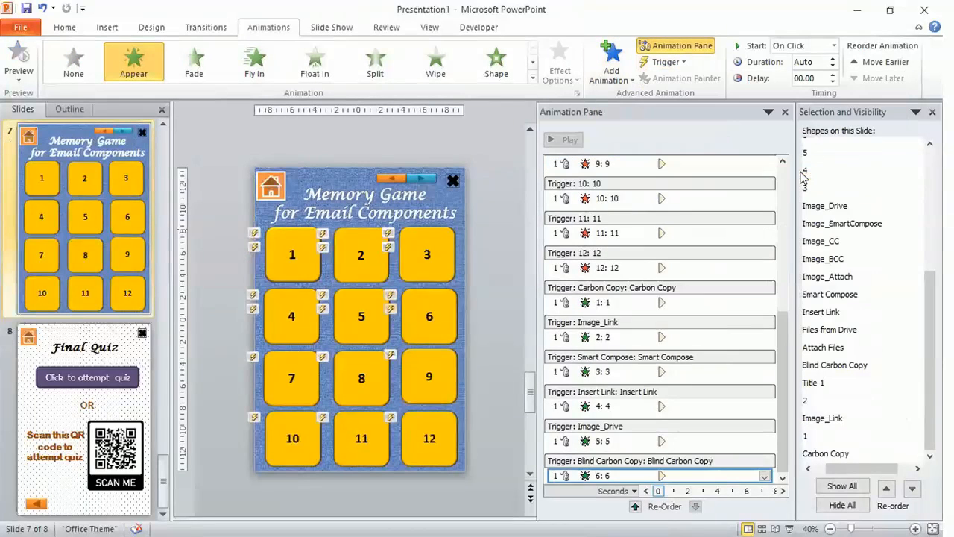
Add an Appear entrance animation to tile 7, triggered on click of Image_Attach
left_click(274, 379)
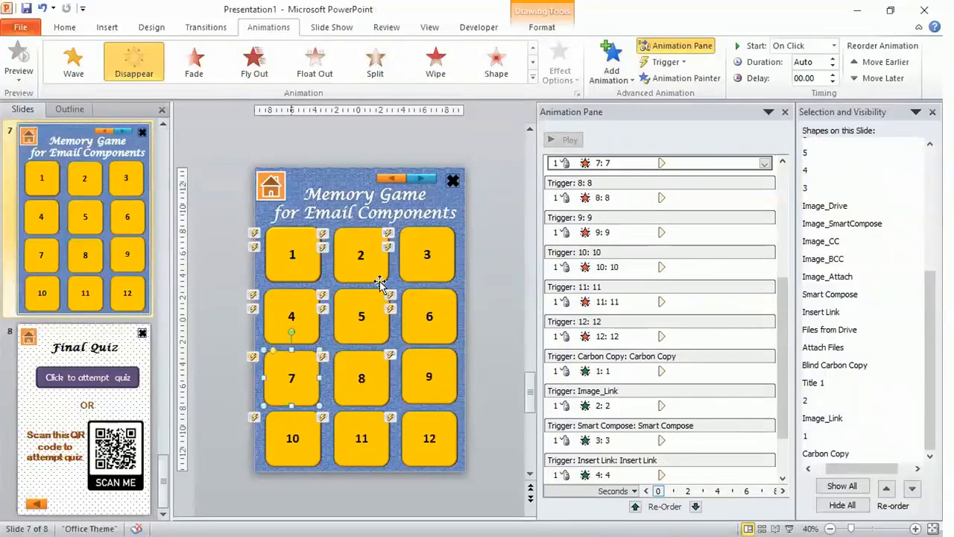
left_click(632, 81)
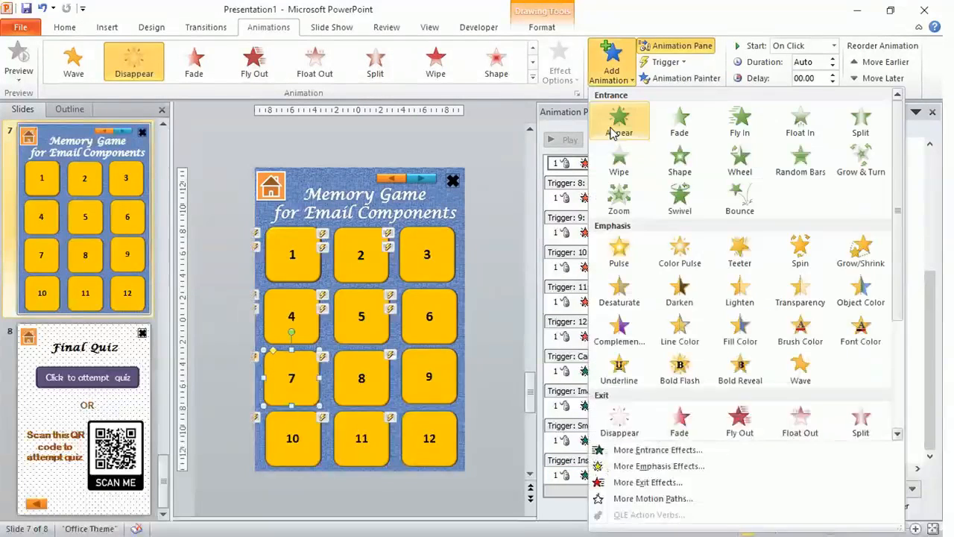
left_click(614, 133)
left_click(666, 62)
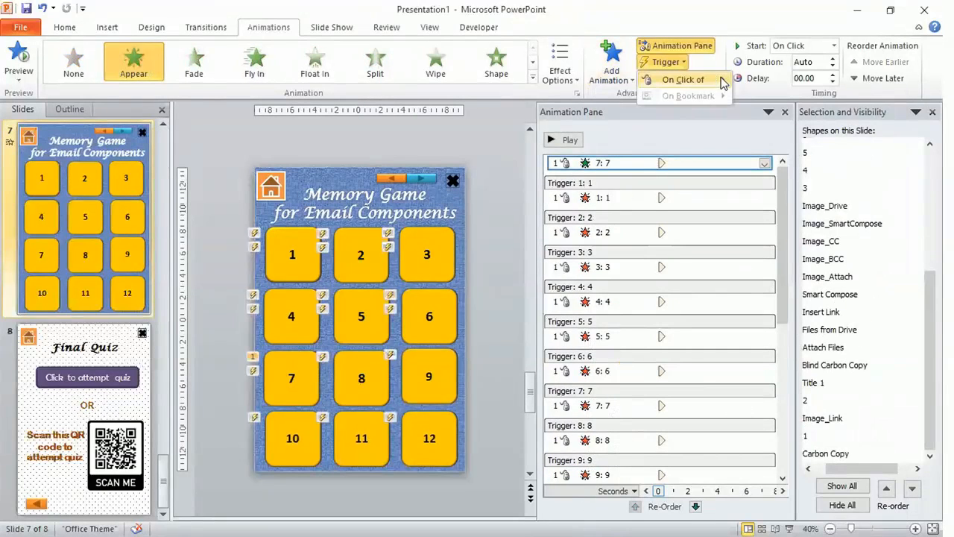
mouse_move(723, 83)
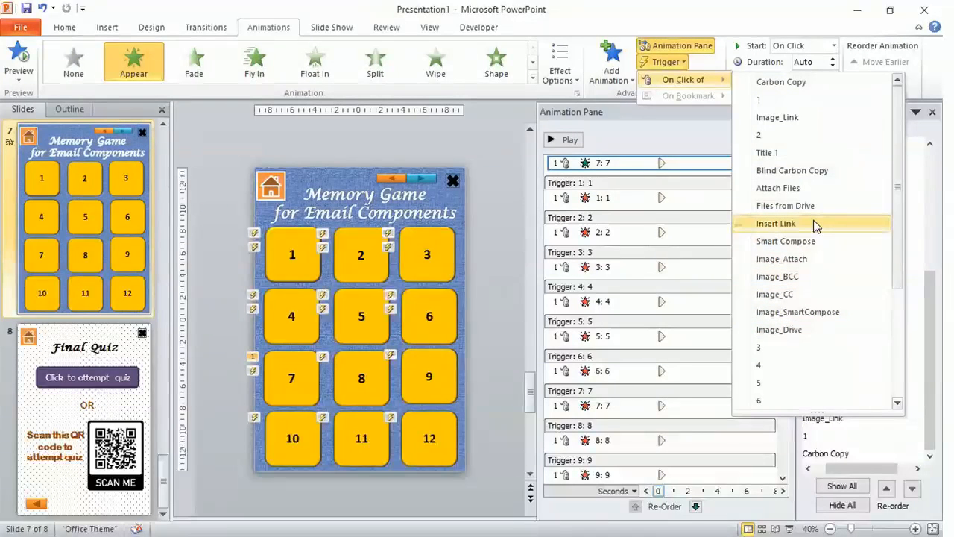
left_click(813, 266)
Add an Appear entrance animation to tile 8, triggered on click of the Attach Files card
left_click(384, 384)
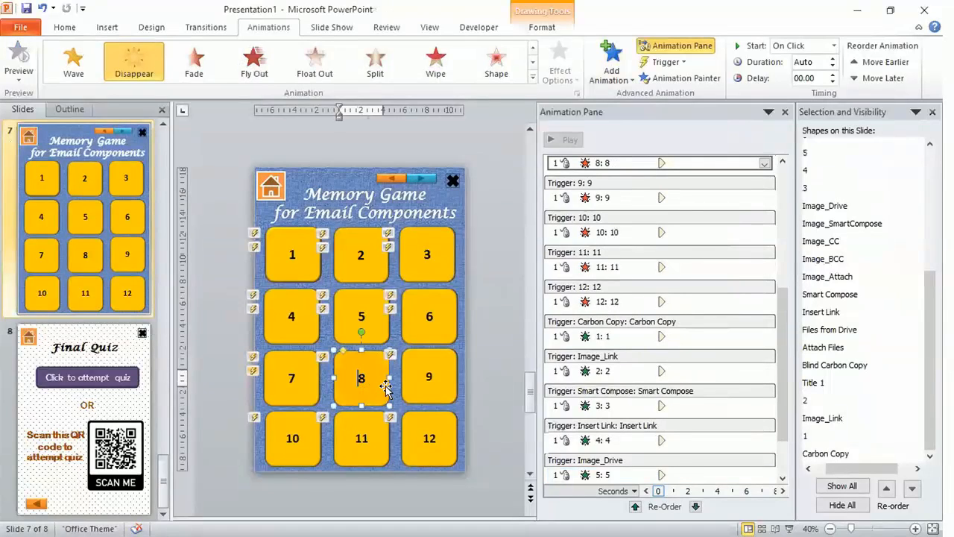
left_click(624, 74)
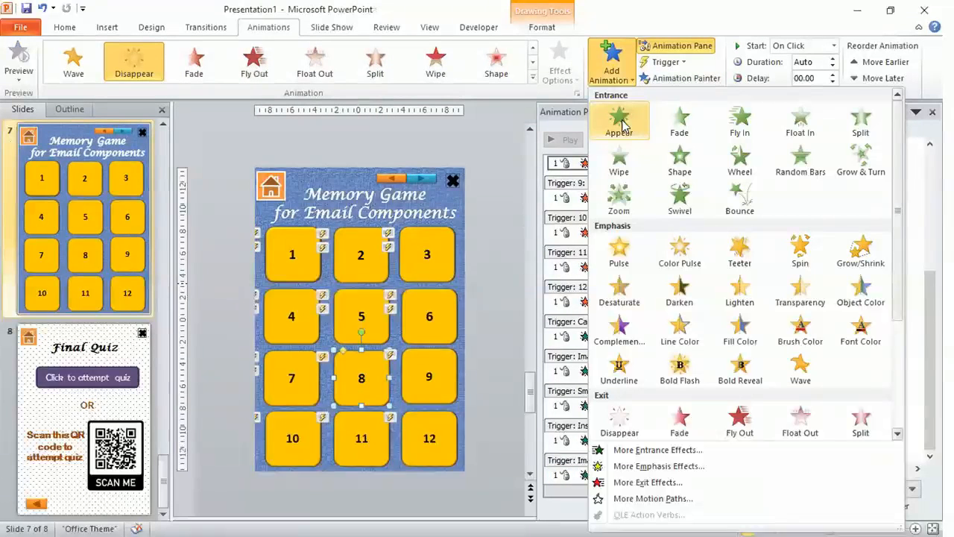
left_click(620, 124)
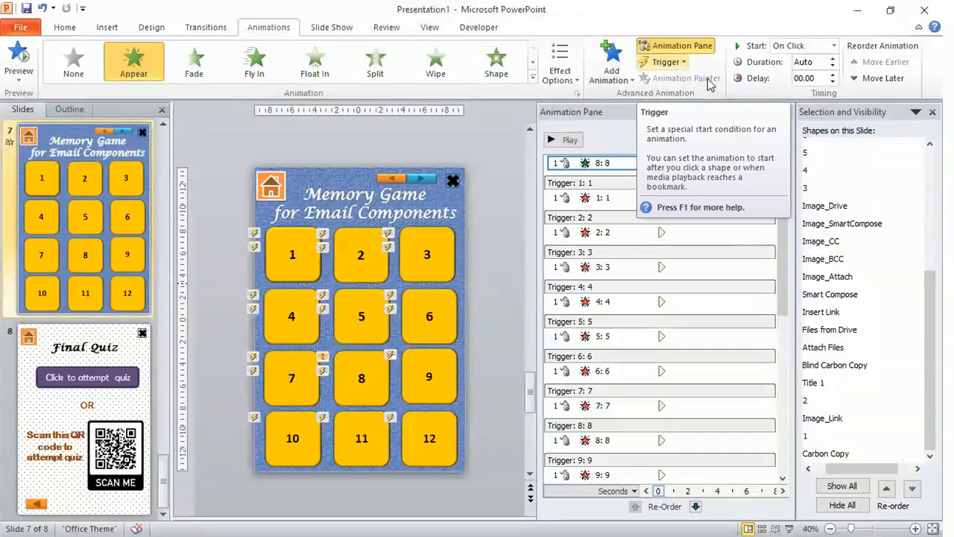
left_click(665, 62)
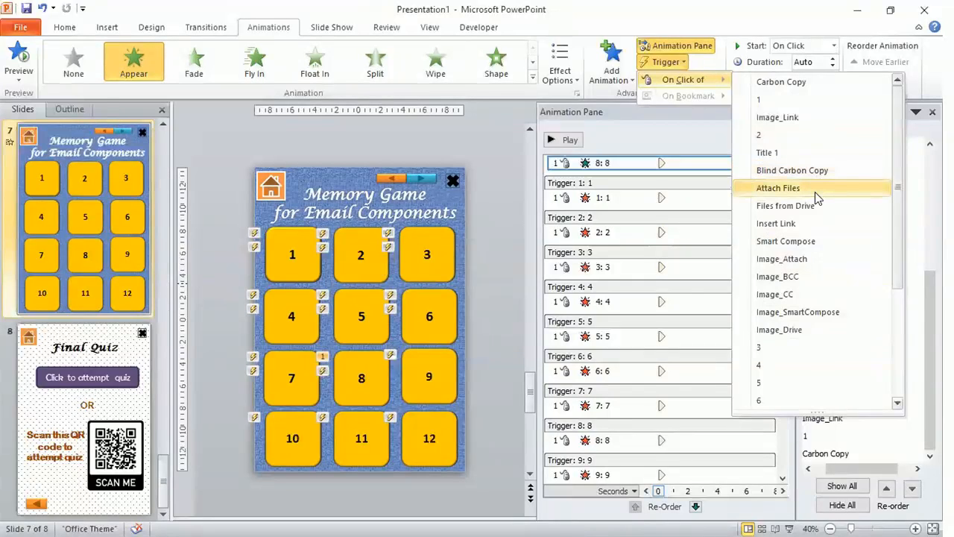
left_click(778, 188)
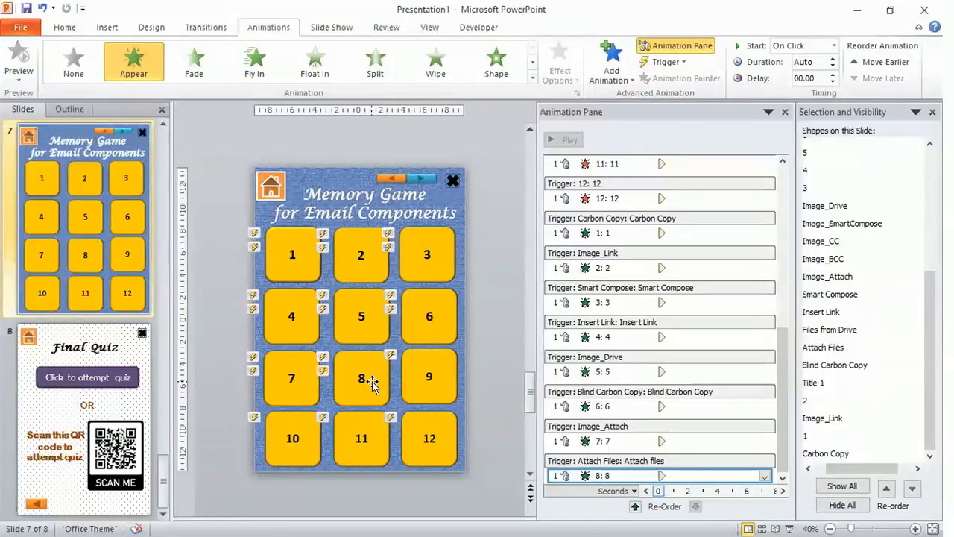
Add an Appear entrance animation to tile 9, triggered on click of Image_SmartCompose
left_click(431, 379)
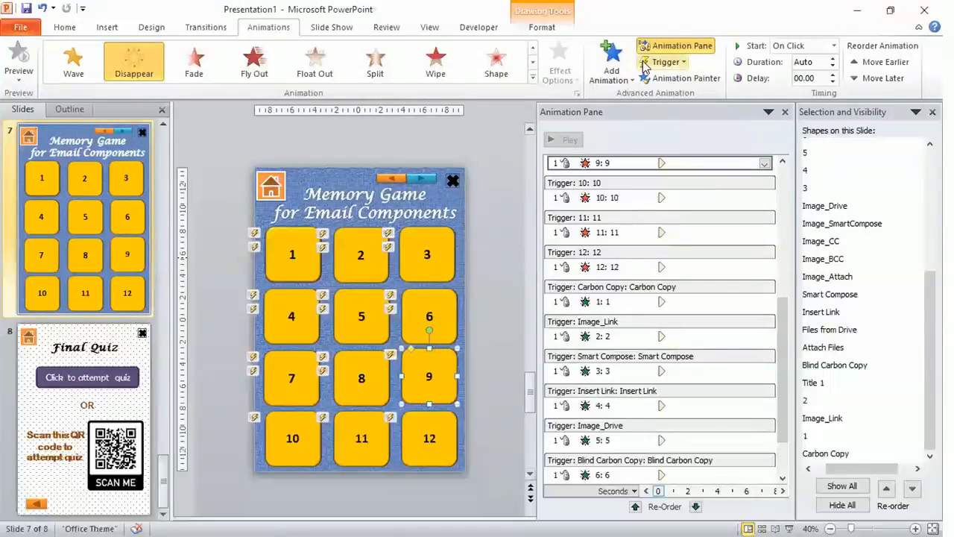
left_click(634, 78)
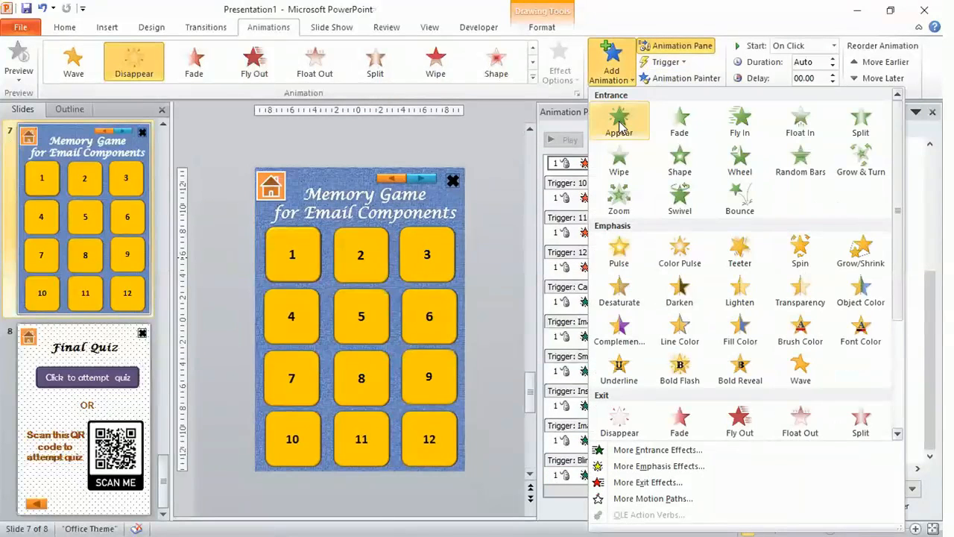
left_click(619, 120)
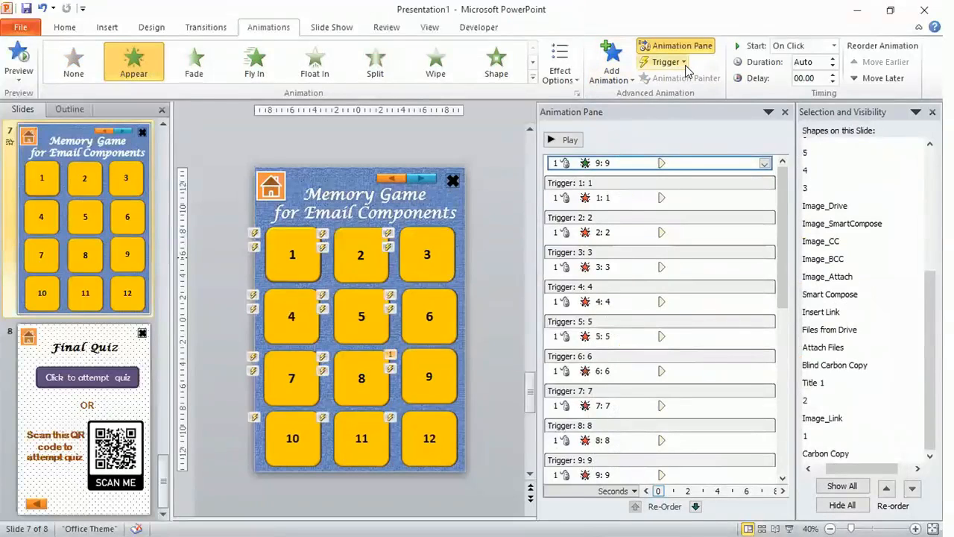
left_click(684, 63)
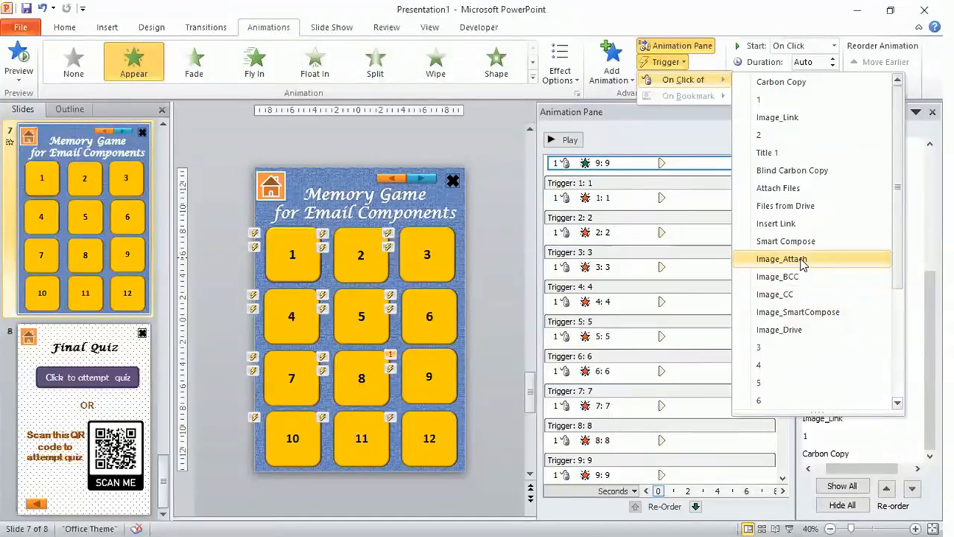
left_click(808, 312)
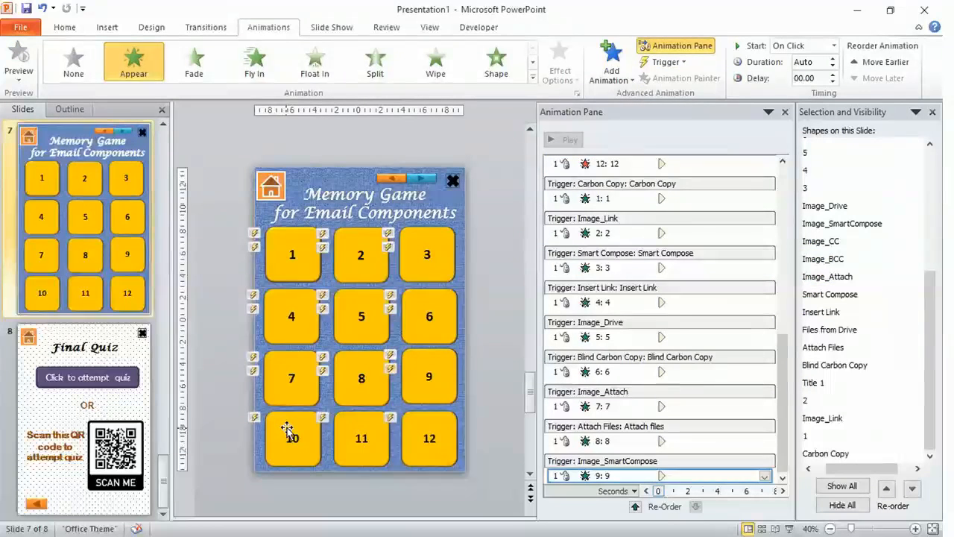
Add an Appear entrance animation to tile 10, triggered on click of Image_BCC
left_click(289, 434)
left_click(625, 80)
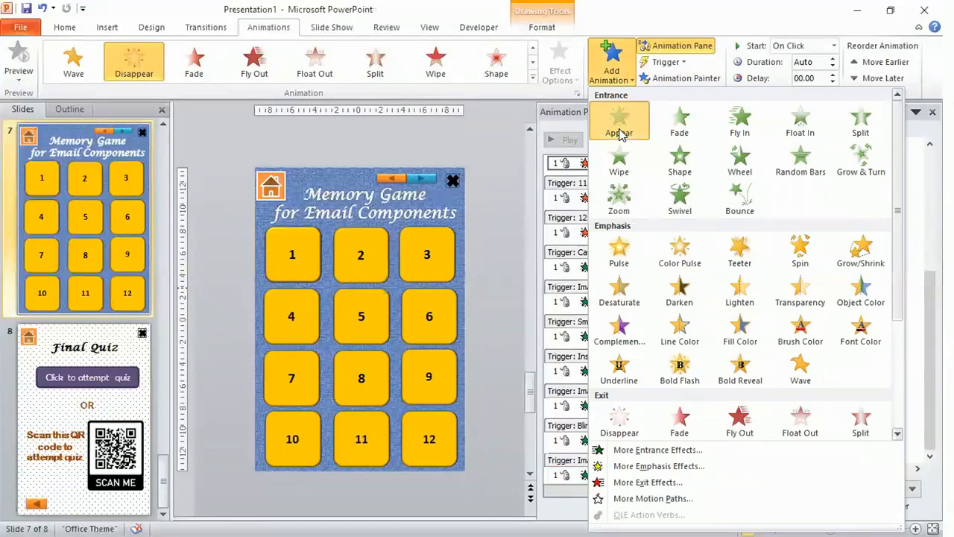
left_click(618, 133)
left_click(665, 62)
mouse_move(683, 79)
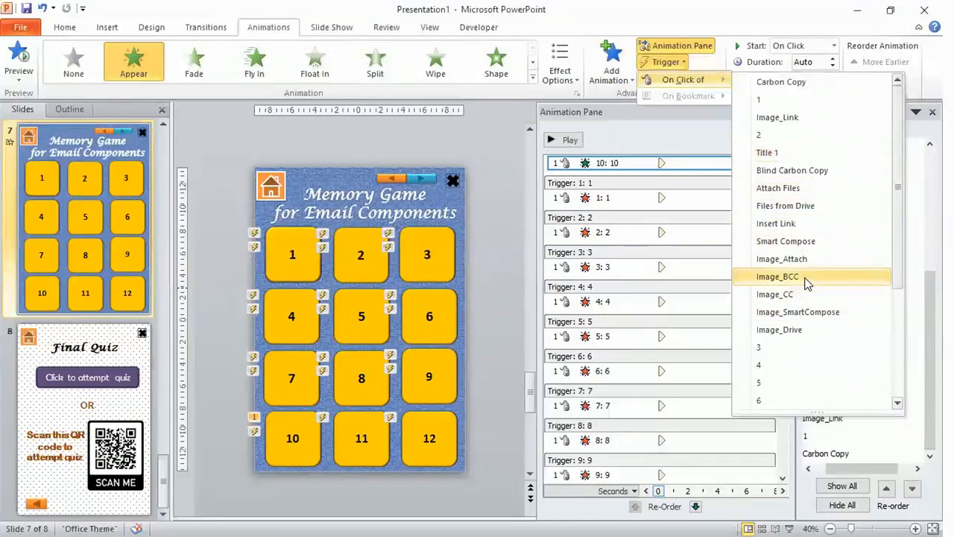
left_click(777, 277)
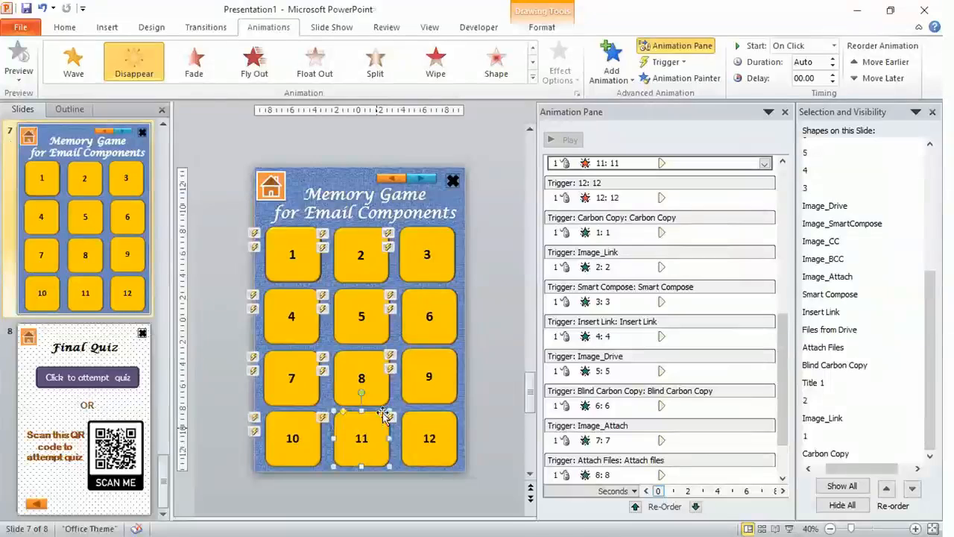
Add an Appear entrance animation to tile 11, triggered on click of Image_CC
left_click(611, 74)
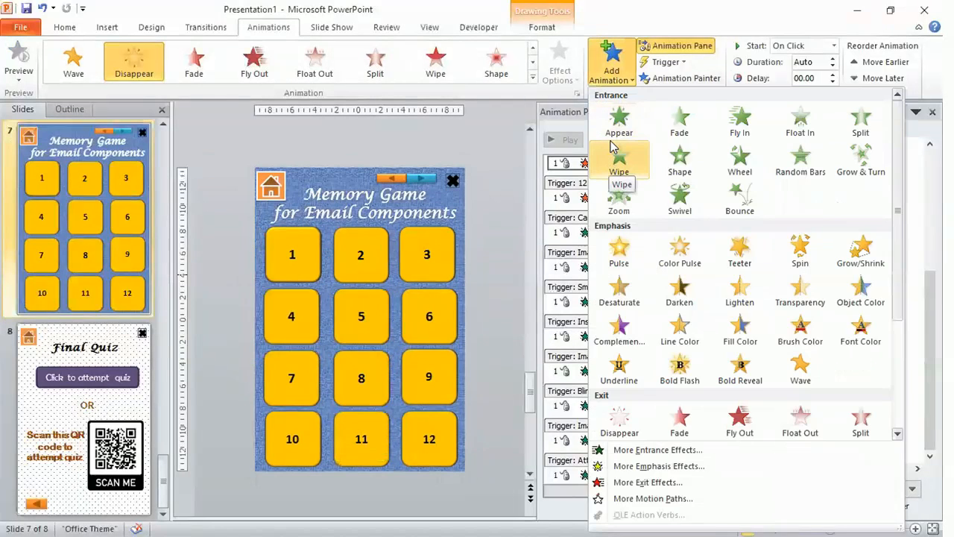
left_click(619, 131)
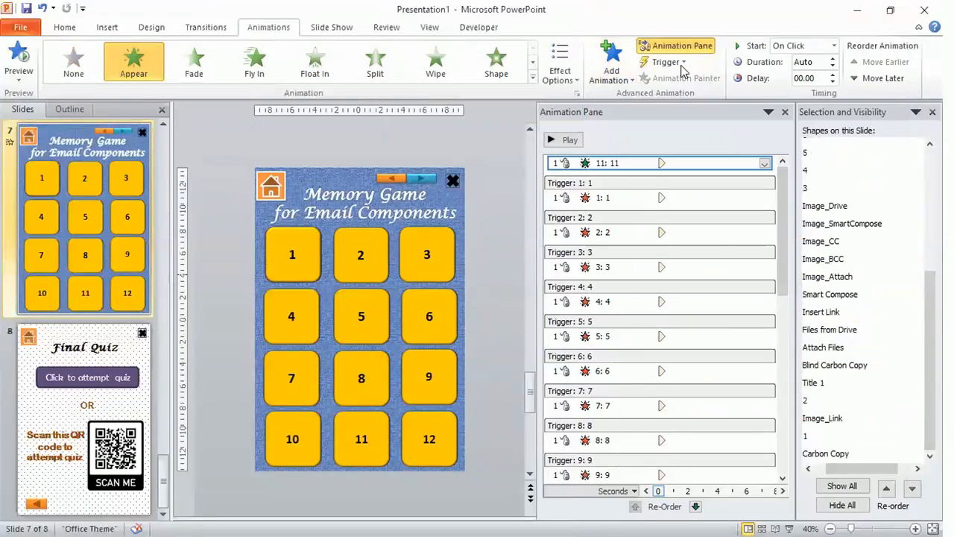
left_click(665, 62)
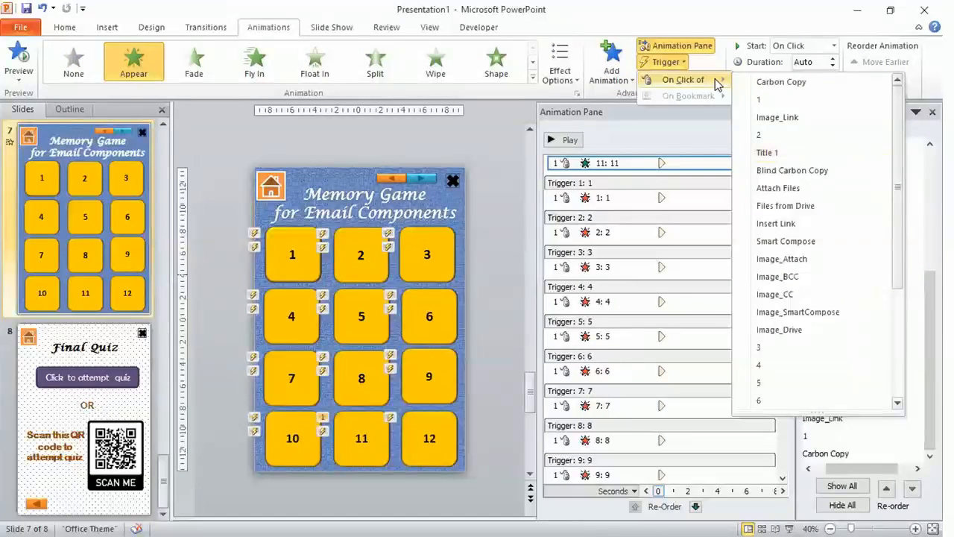
left_click(814, 296)
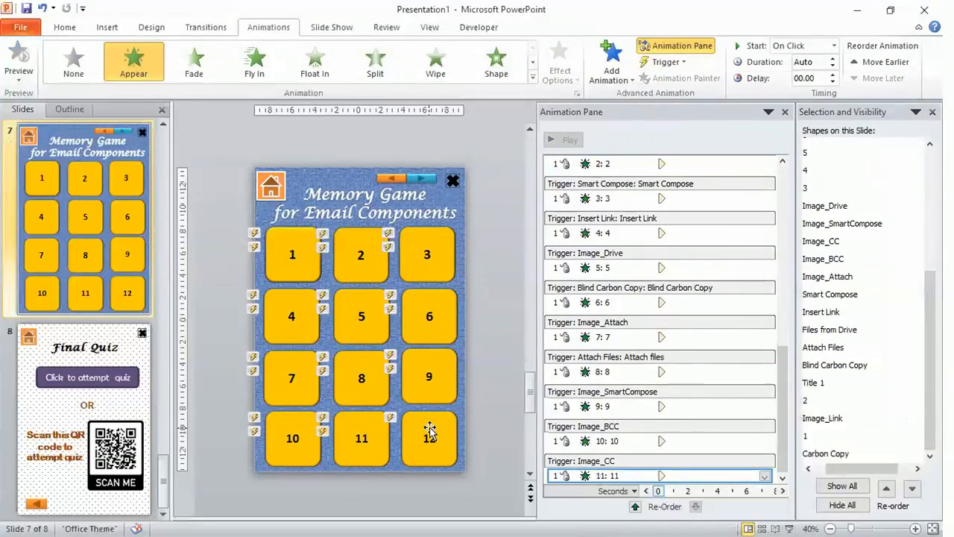
Add an Appear entrance animation to tile 12, triggered on click of the Files from Drive card
left_click(427, 432)
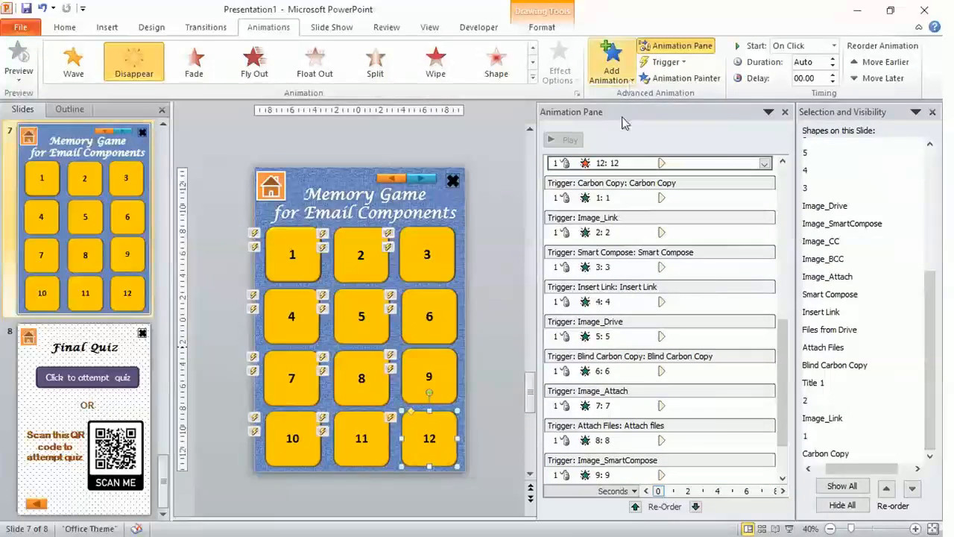
left_click(629, 79)
left_click(620, 120)
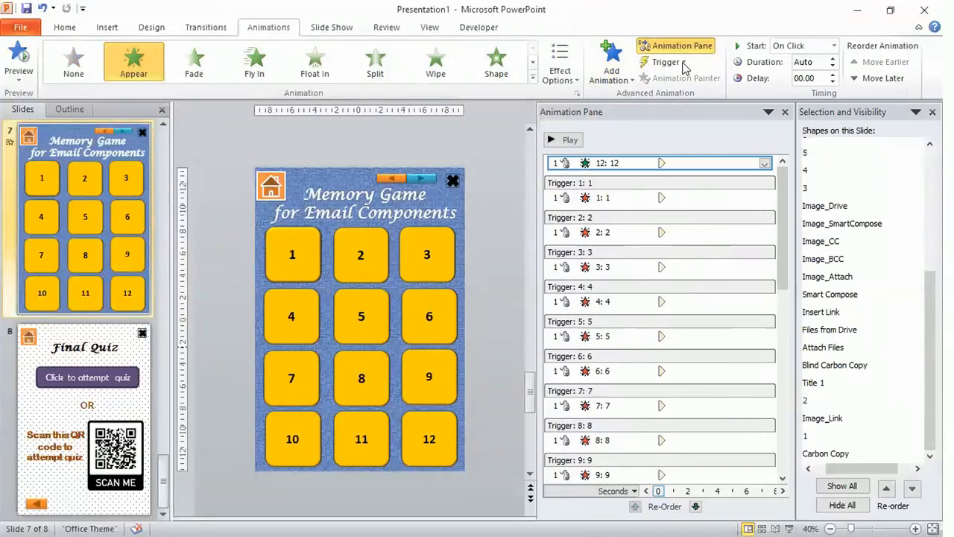
left_click(665, 62)
mouse_move(717, 87)
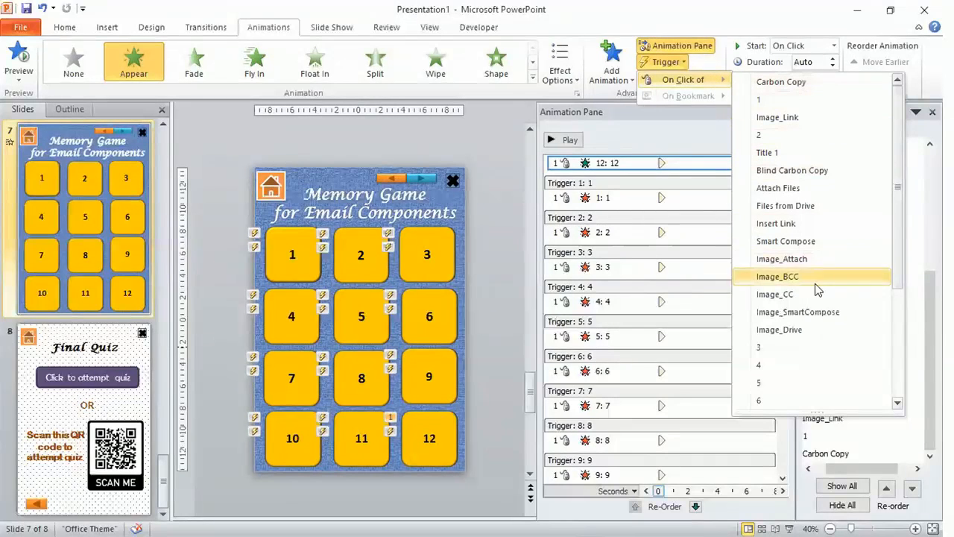
left_click(829, 202)
Deselect the tile and scroll through the Animation Pane to review all trigger entries
left_click(511, 286)
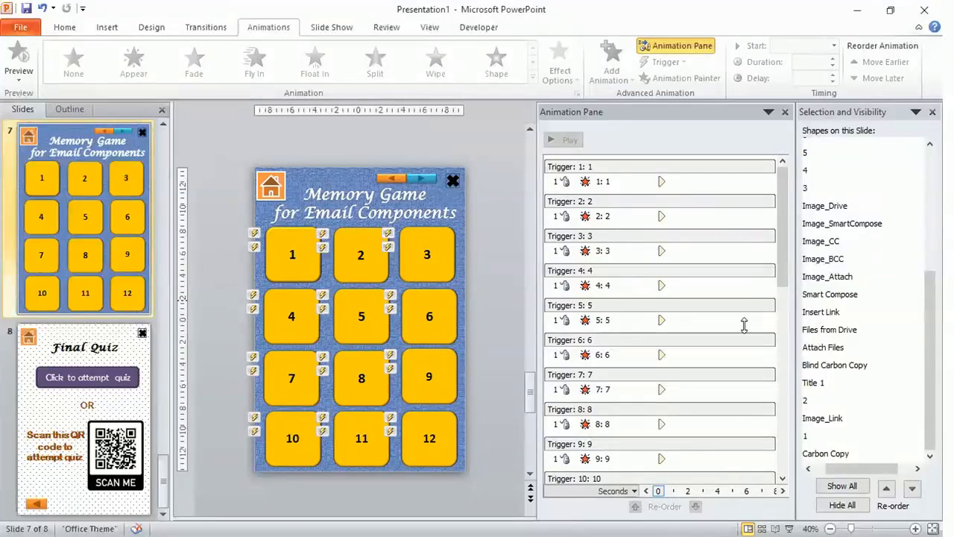
left_click_drag(781, 290, 783, 481)
scroll(810, 383, "up", 5)
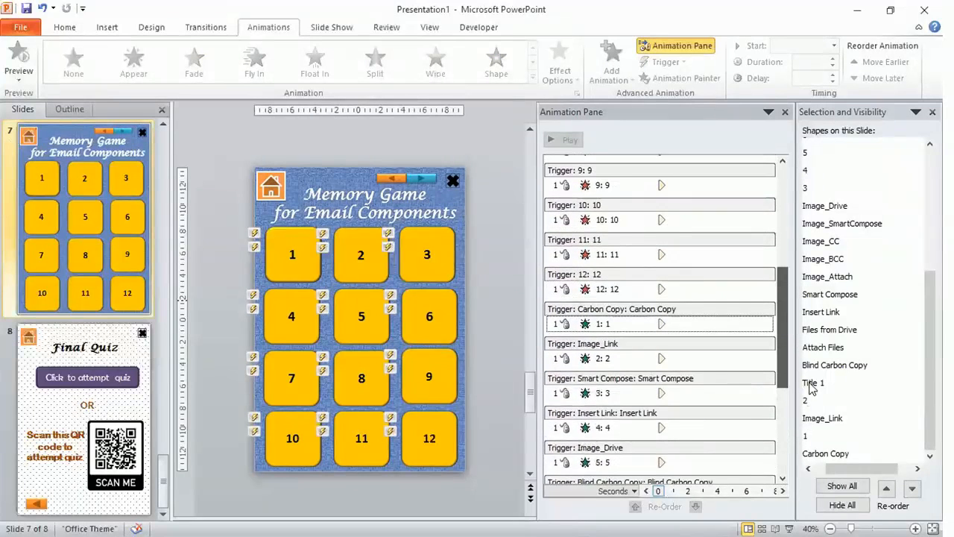
scroll(811, 383, "down", 5)
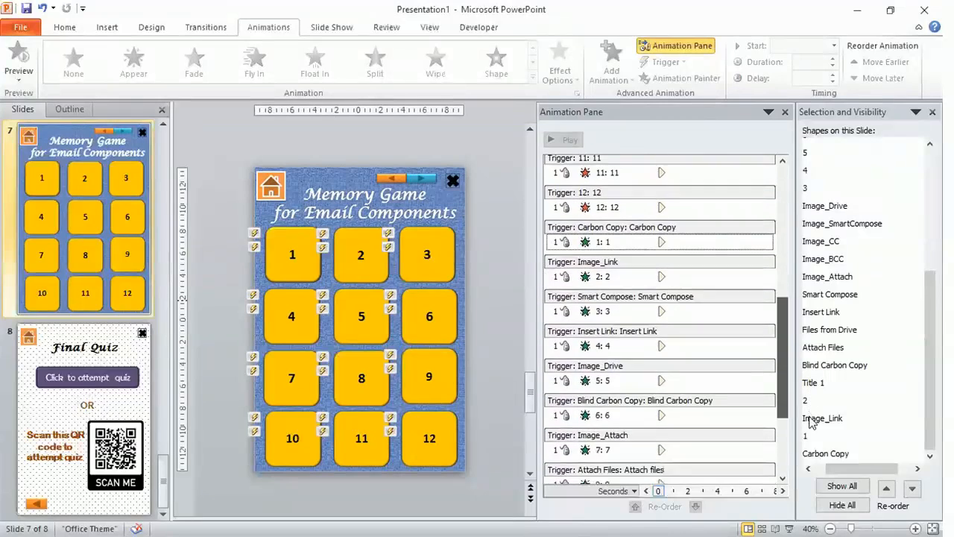